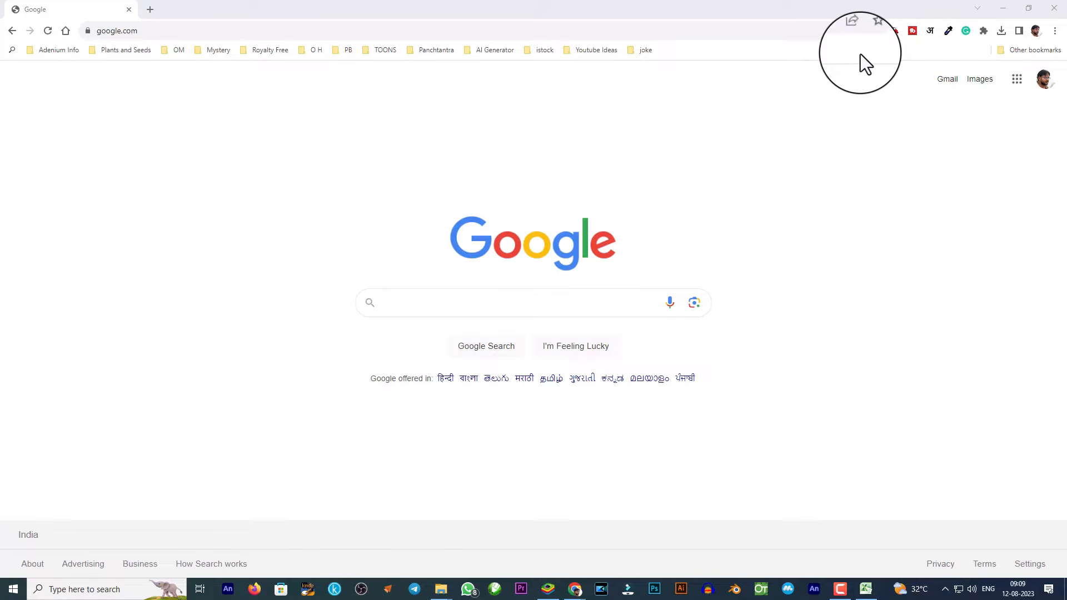
# Go to the Shiprocket website and open its login page in a new tab.
pyautogui.click(324, 33)
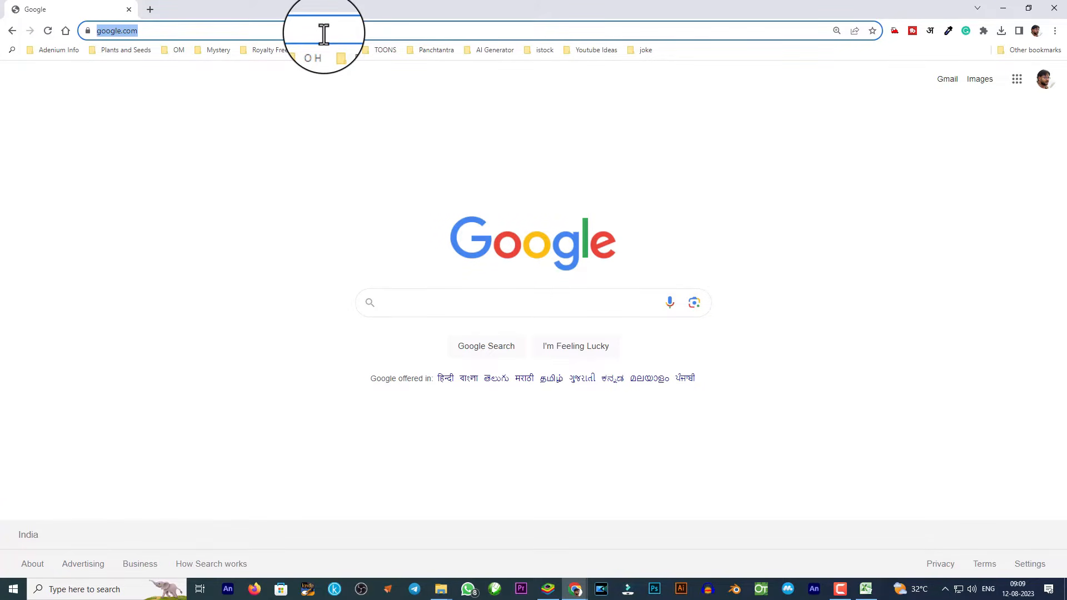
pyautogui.write('shiprocket')
pyautogui.press('Return')
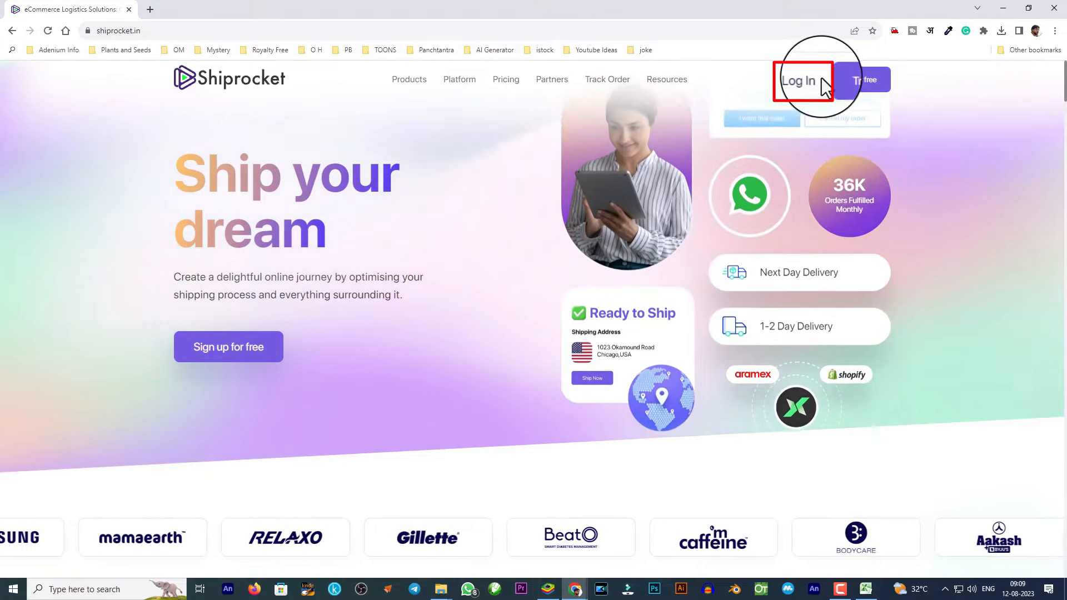
pyautogui.click(806, 82)
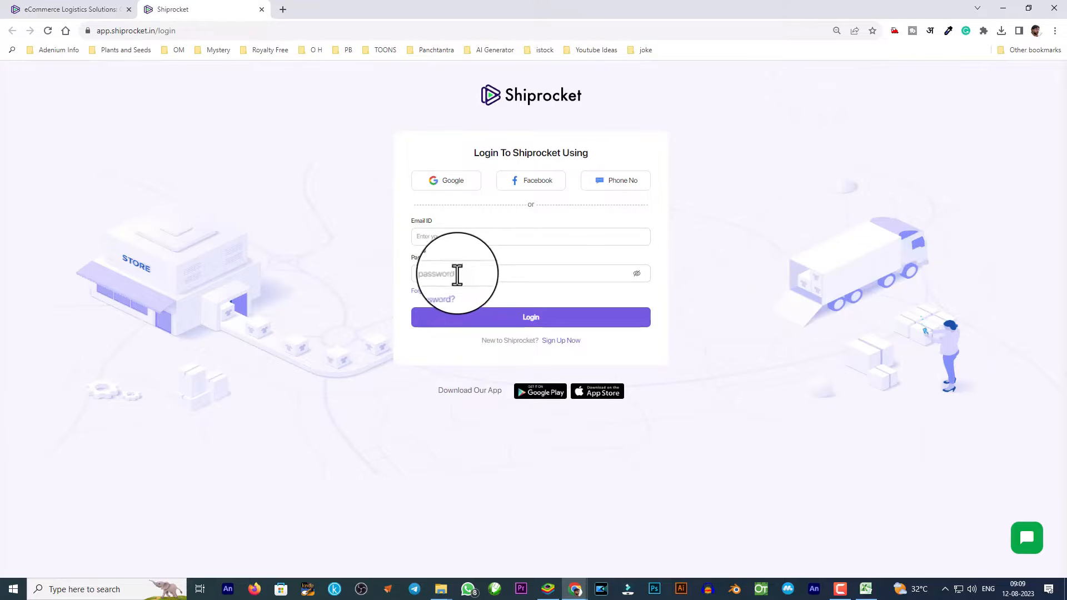
# Sign in to Shiprocket with the first Google account.
pyautogui.click(454, 187)
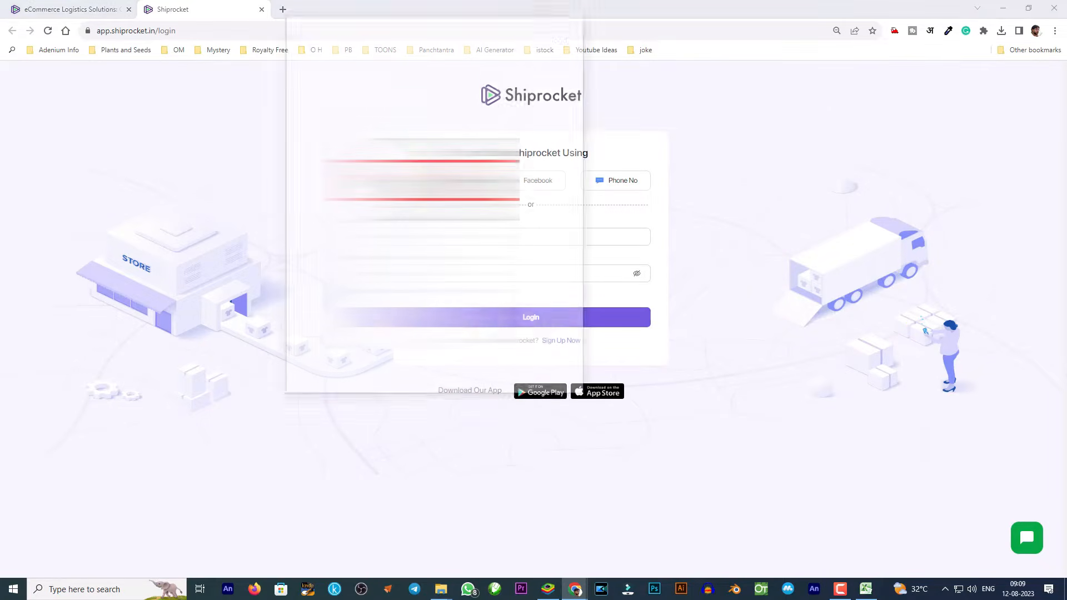
pyautogui.click(312, 162)
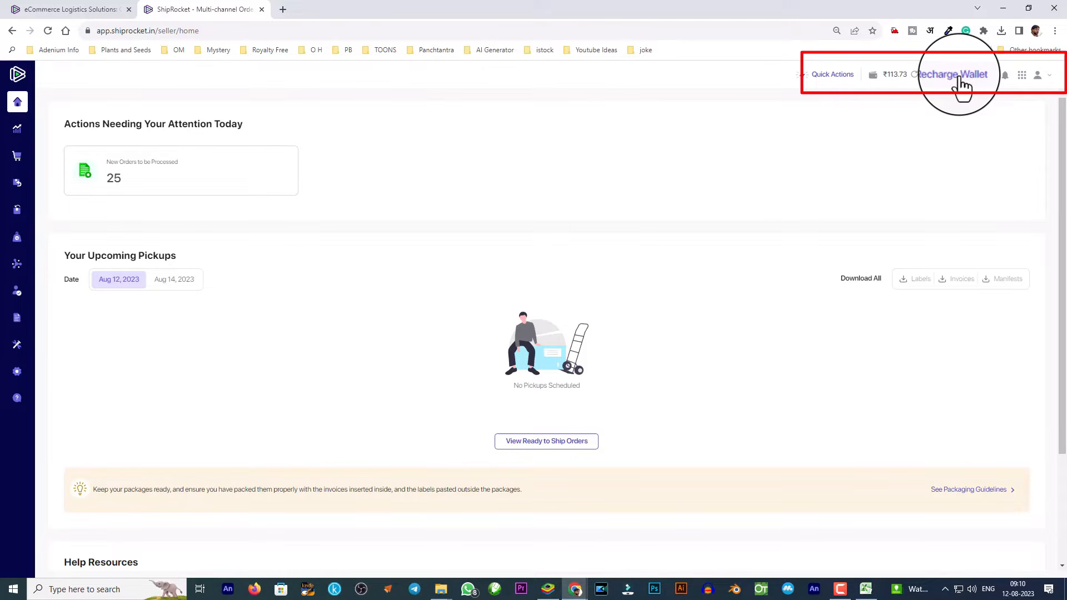
pyautogui.moveTo(885, 77)
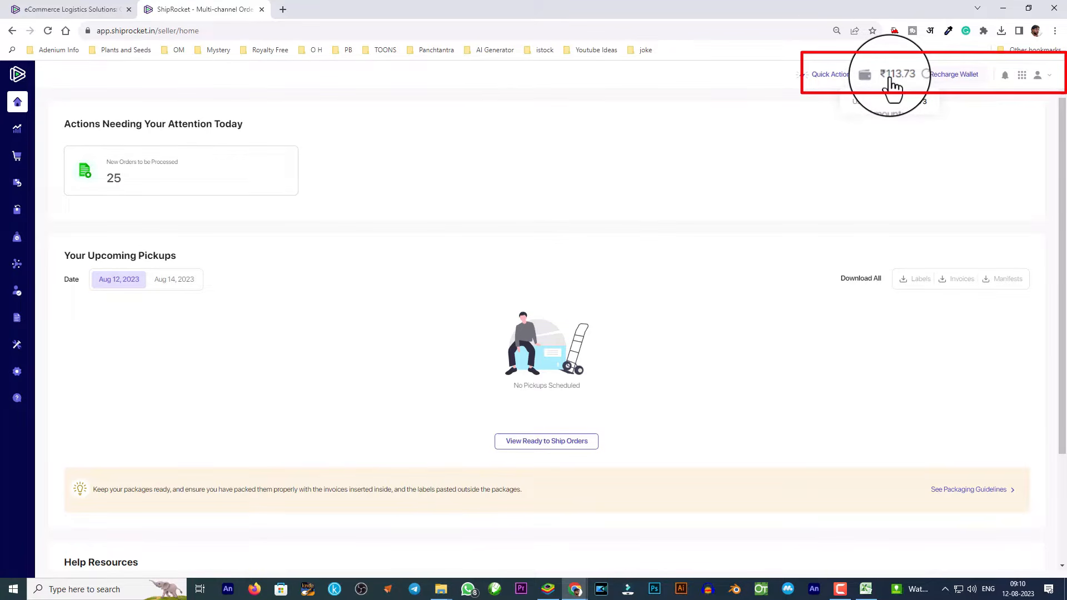
pyautogui.moveTo(845, 86)
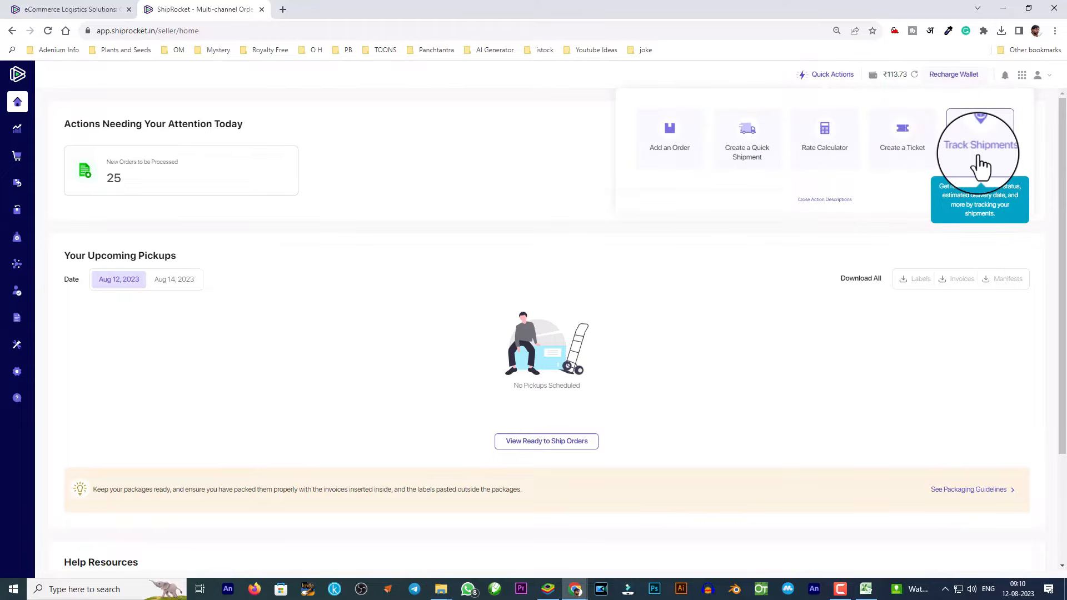
pyautogui.moveTo(31, 172)
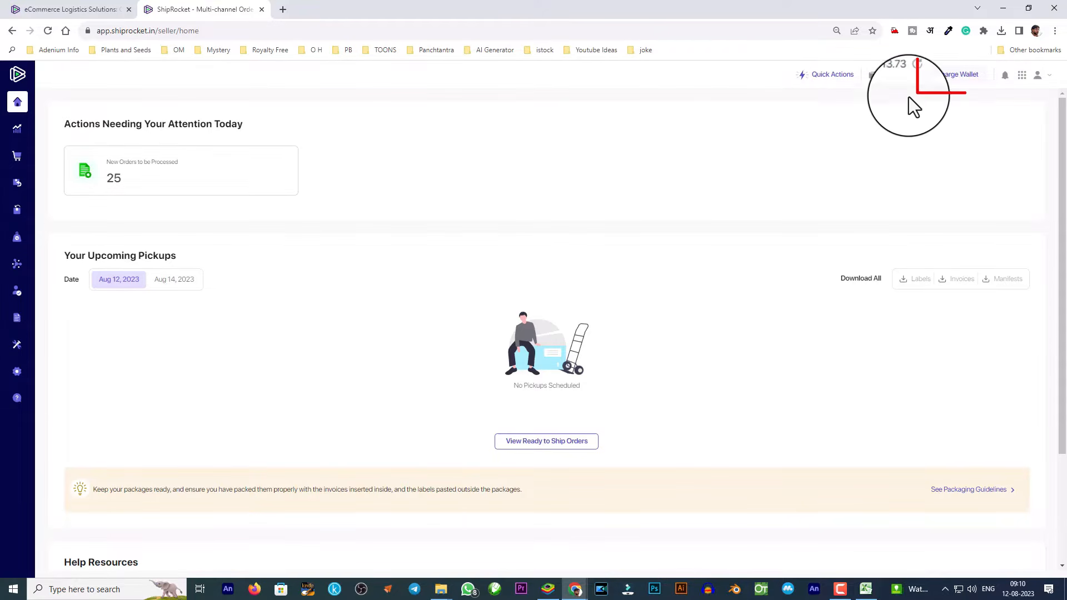
pyautogui.click(951, 81)
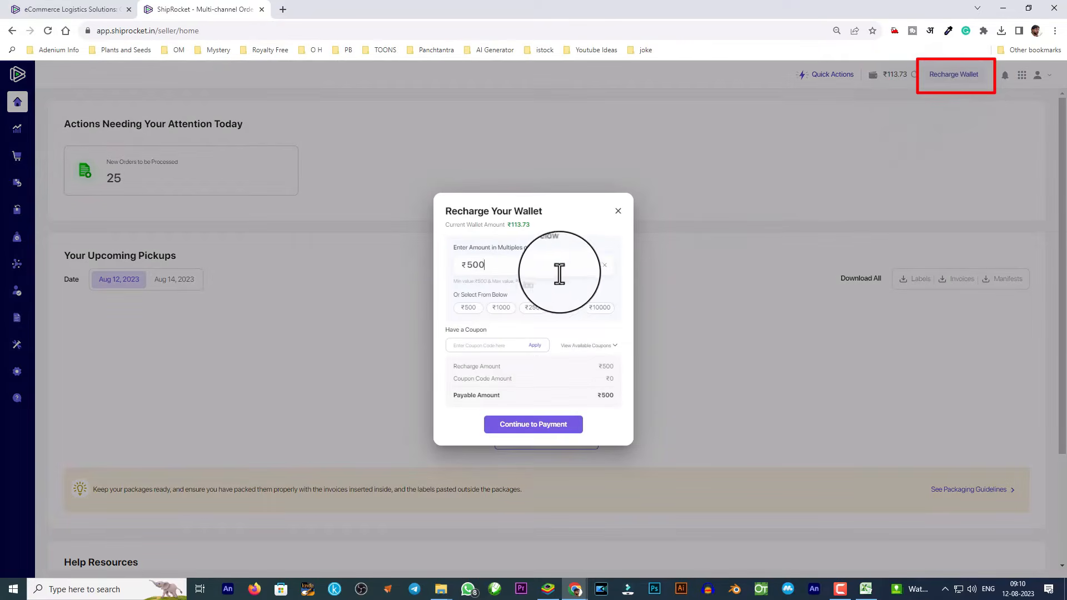
pyautogui.moveTo(502, 266); pyautogui.dragTo(451, 272)
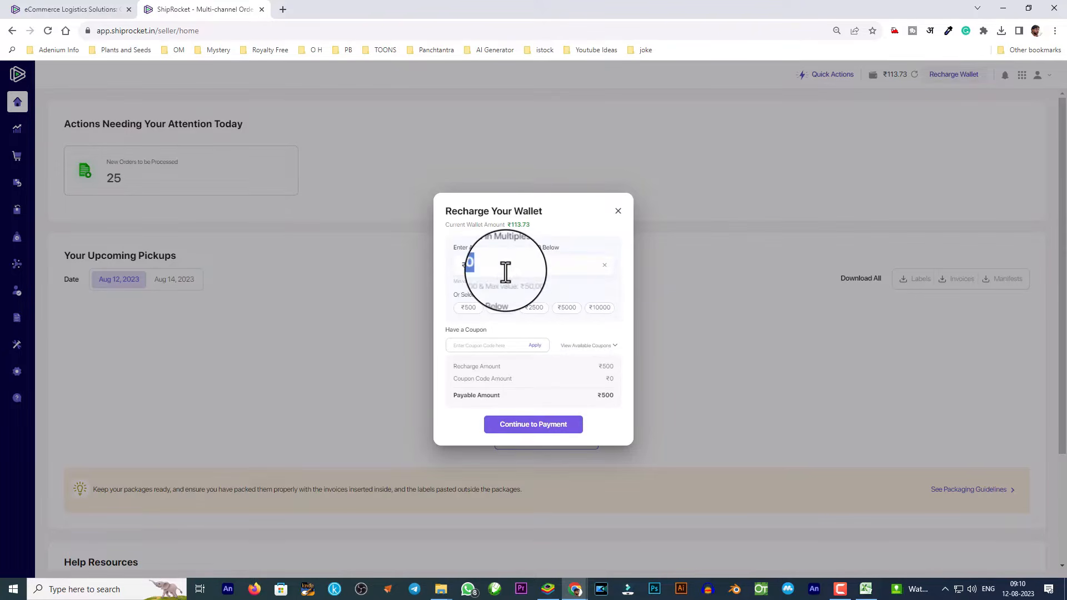
pyautogui.click(530, 431)
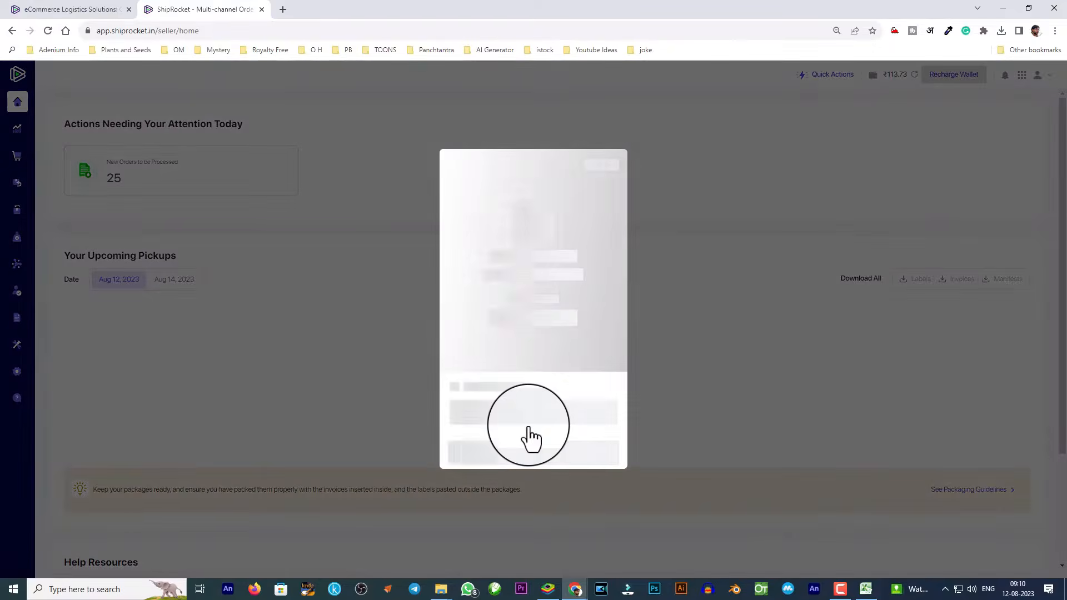
pyautogui.click(495, 351)
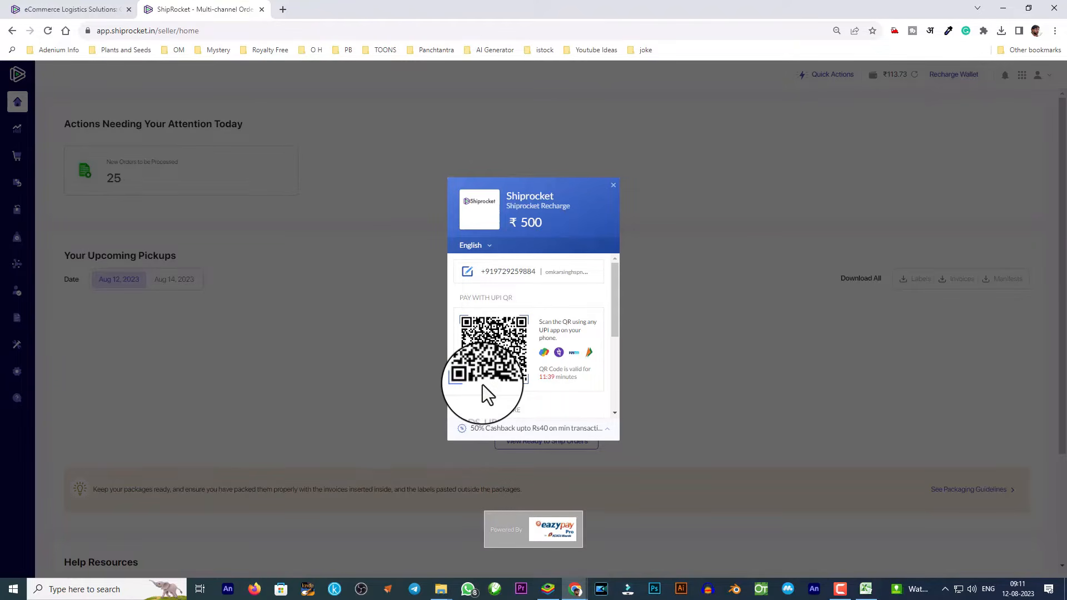
pyautogui.click(613, 185)
pyautogui.click(485, 246)
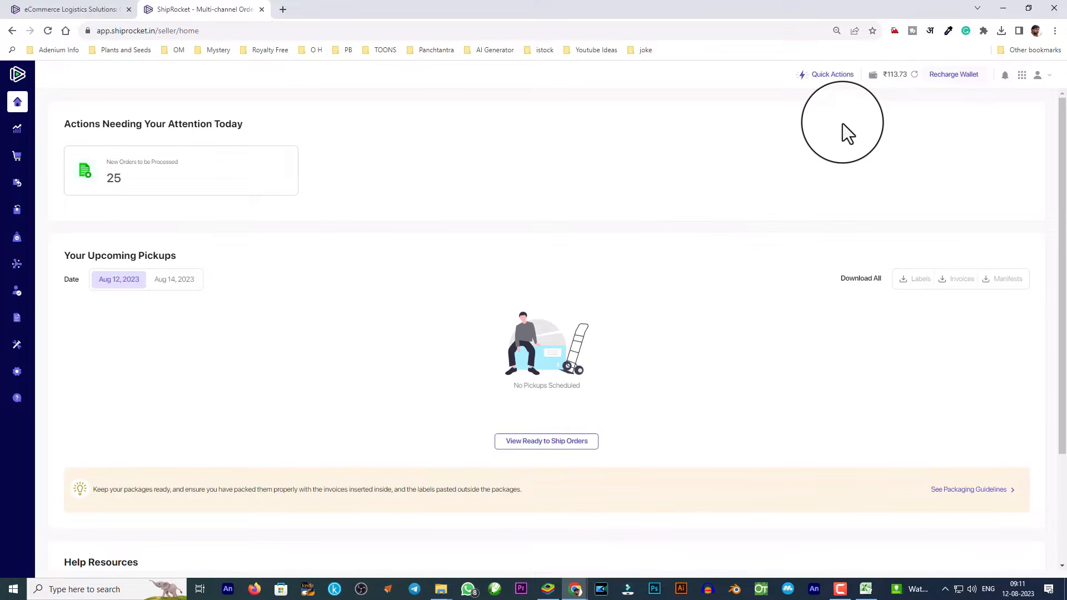
# Open the domestic Add Order form through Quick Actions' Add an Order tile.
pyautogui.moveTo(895, 82)
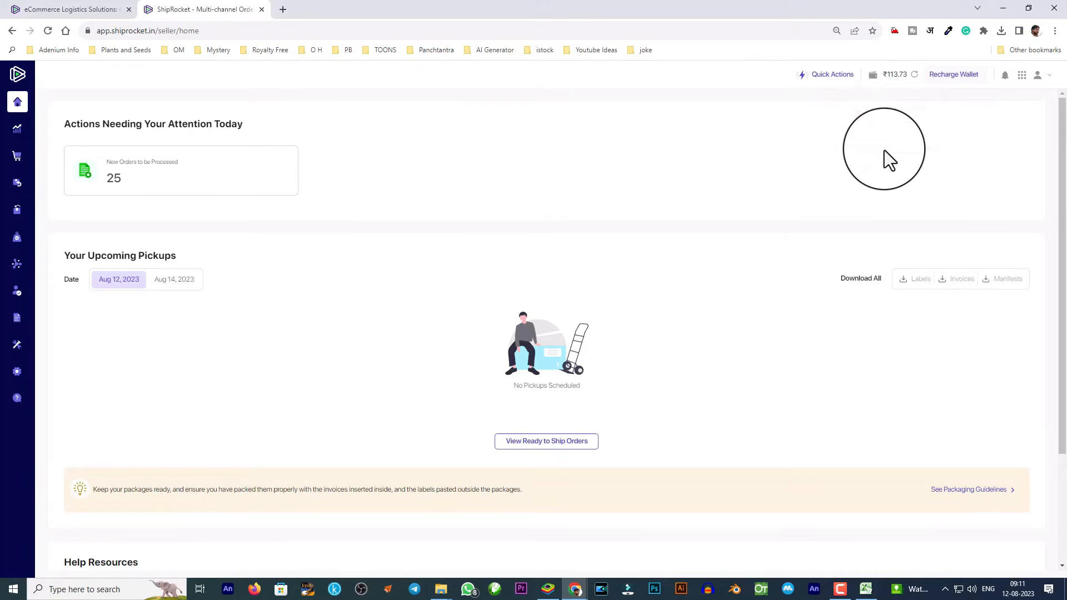
pyautogui.click(832, 75)
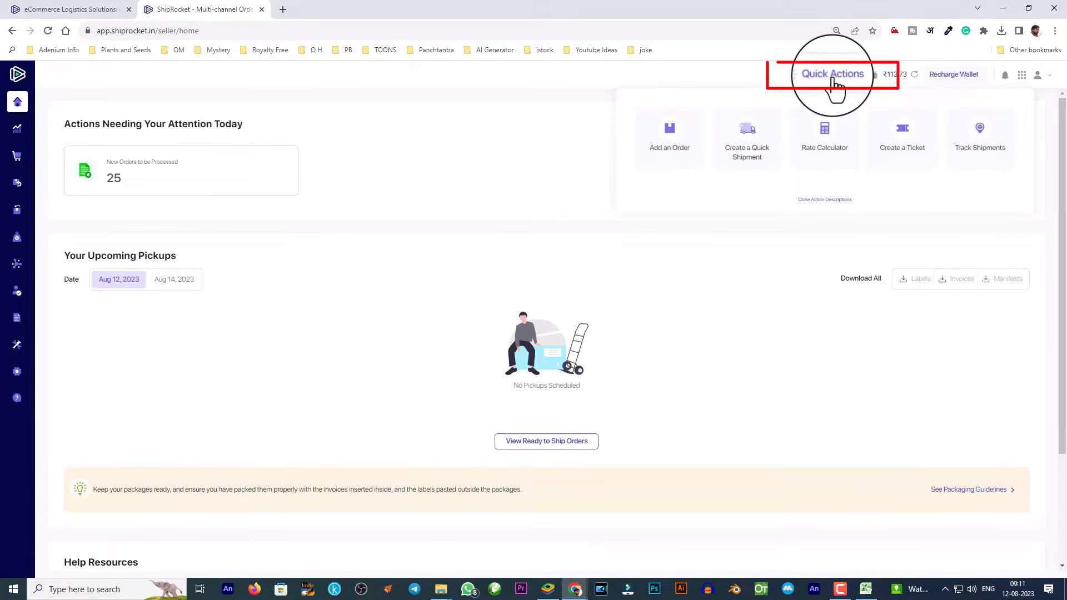
pyautogui.click(674, 143)
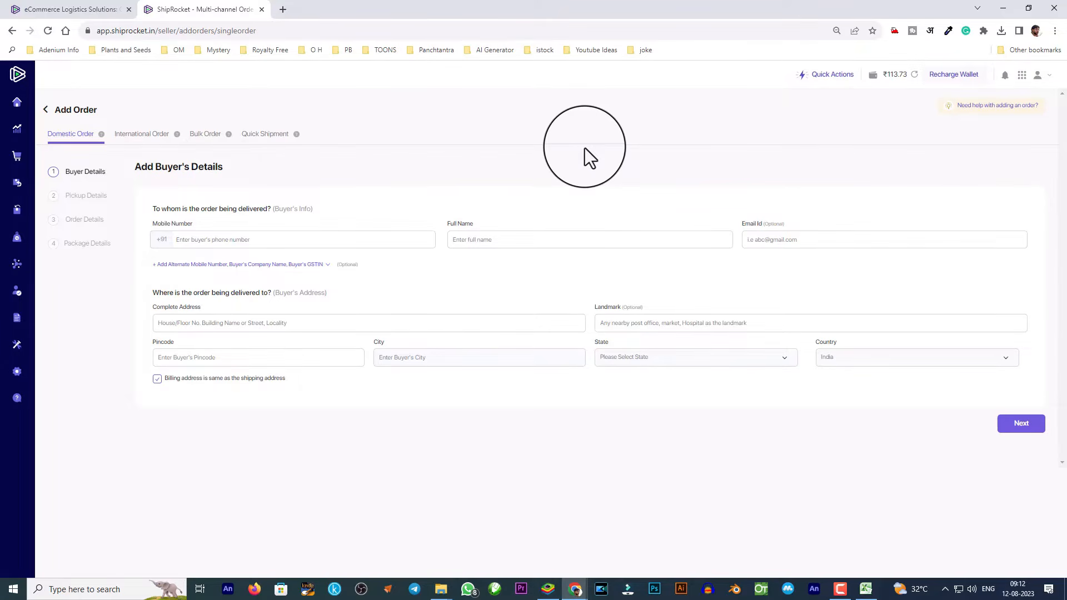
# Open the Orders list and scroll through the 25 new orders.
pyautogui.moveTo(24, 100)
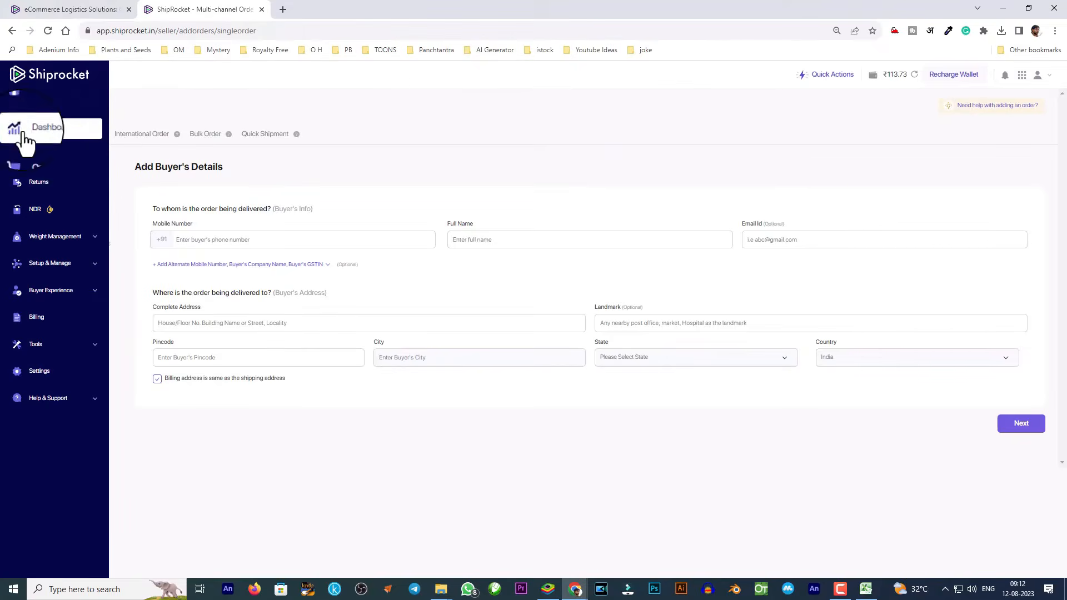
pyautogui.click(24, 159)
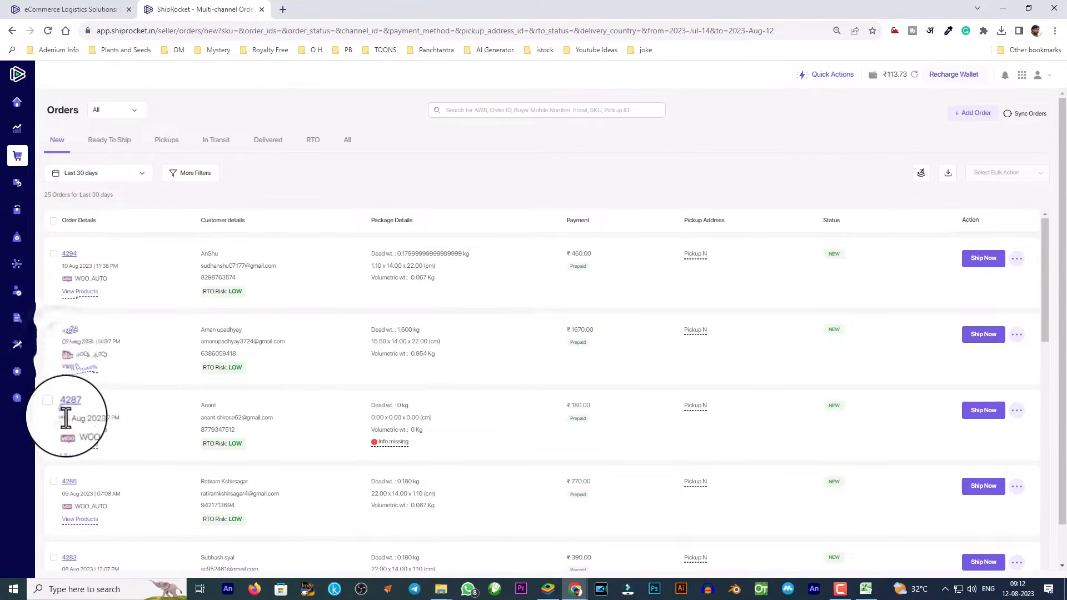
pyautogui.moveTo(56, 498); pyautogui.dragTo(115, 493)
pyautogui.scroll(-3, 119, 489)
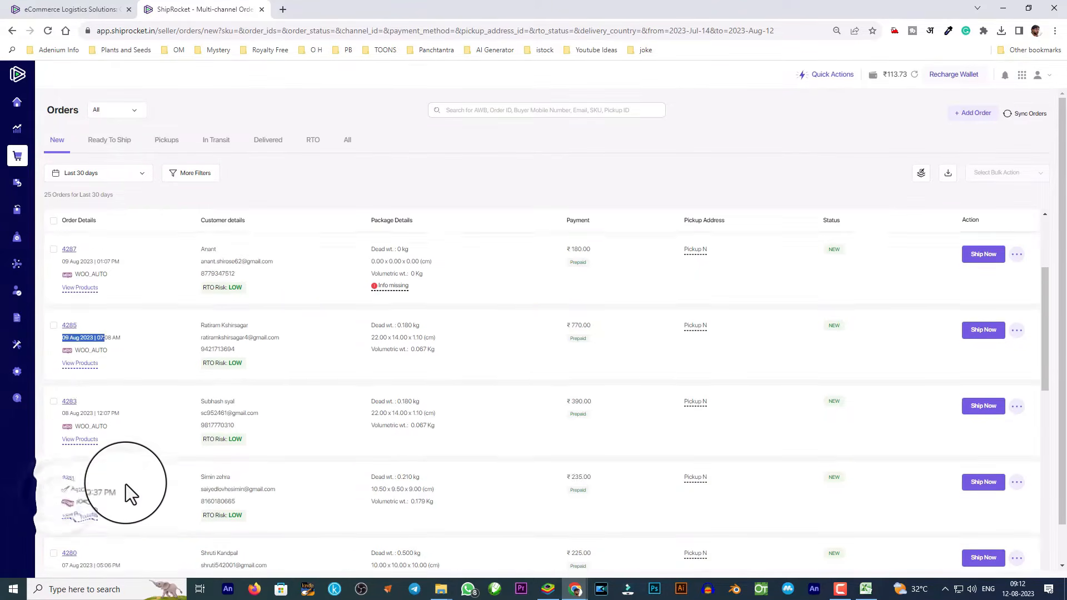
pyautogui.moveTo(58, 401); pyautogui.dragTo(104, 401)
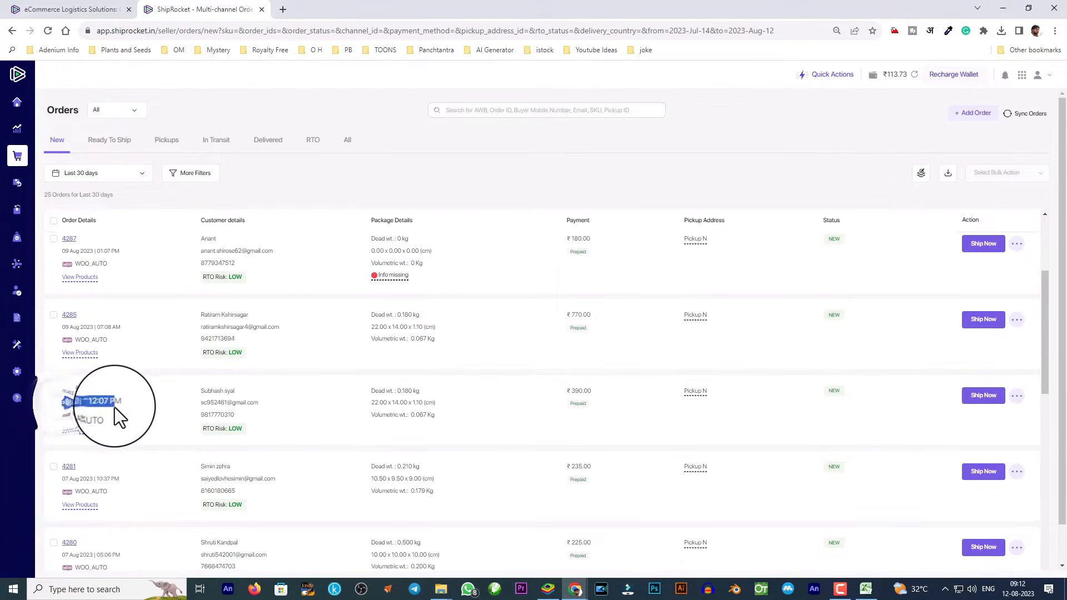
pyautogui.moveTo(54, 481); pyautogui.dragTo(109, 525)
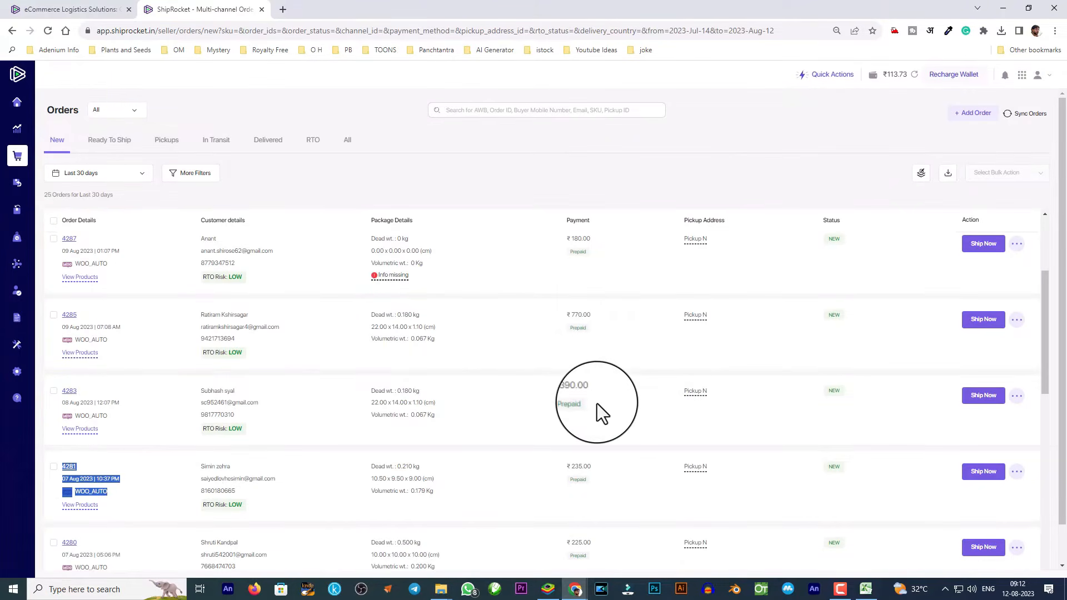
pyautogui.scroll(3, 596, 403)
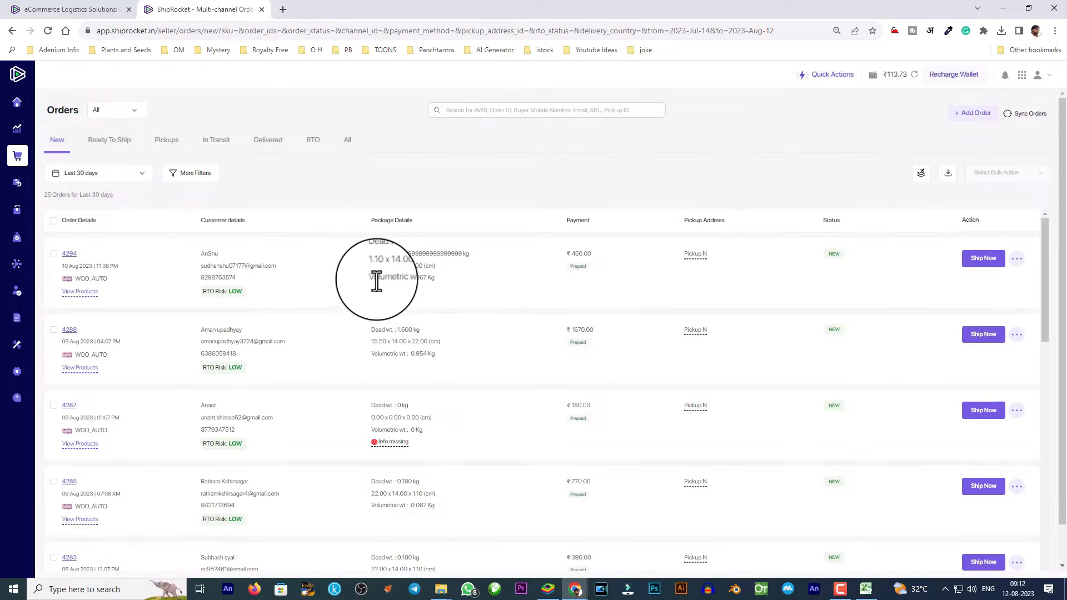
pyautogui.moveTo(377, 268); pyautogui.dragTo(442, 278)
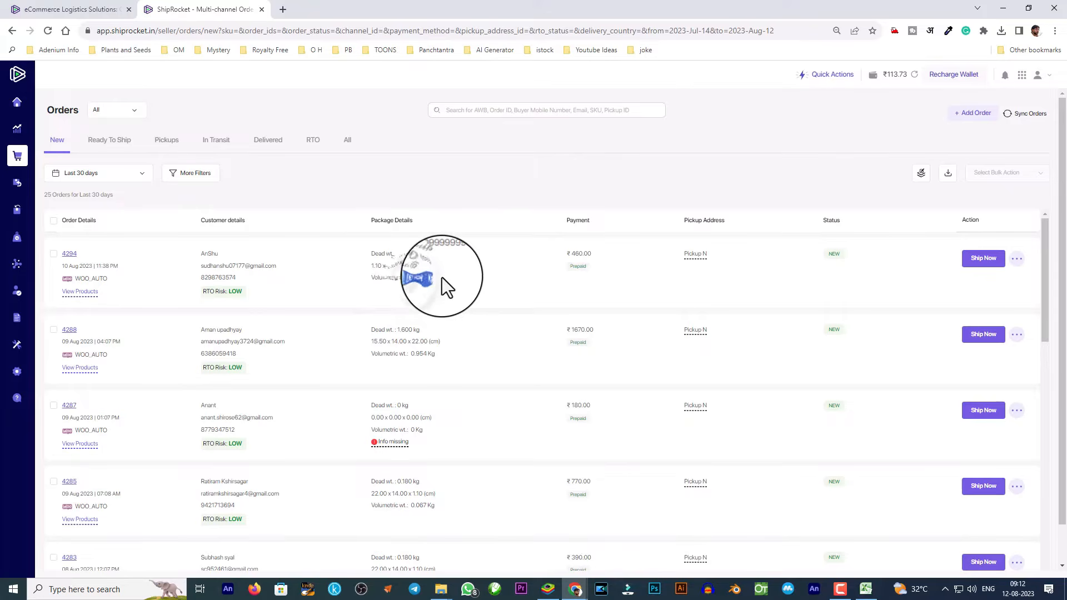
# View courier options for the top ₹460 order, then close them without shipping.
pyautogui.doubleClick(581, 254)
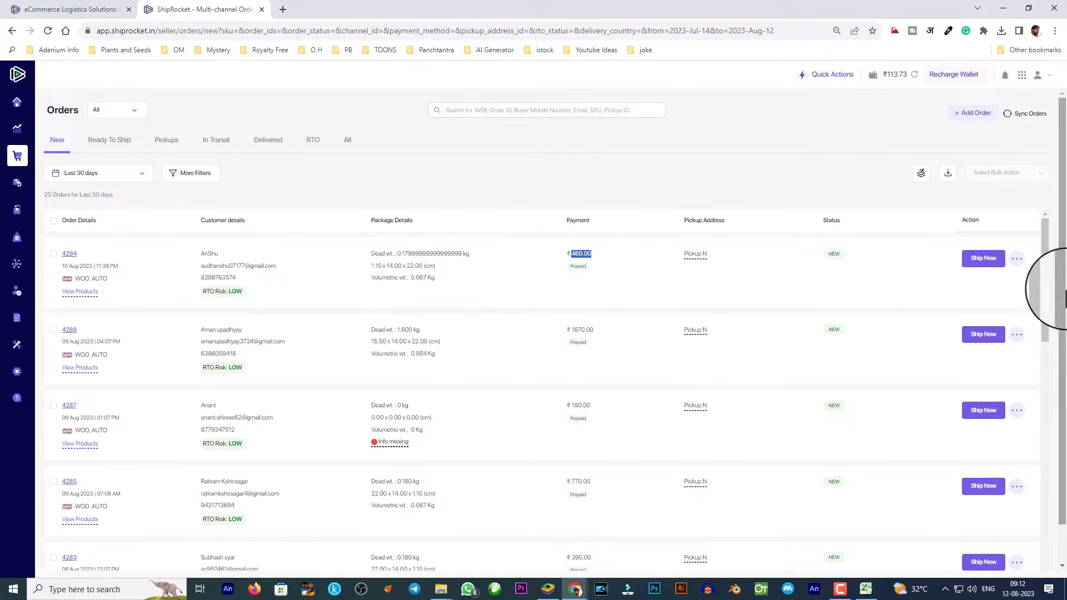
pyautogui.click(991, 259)
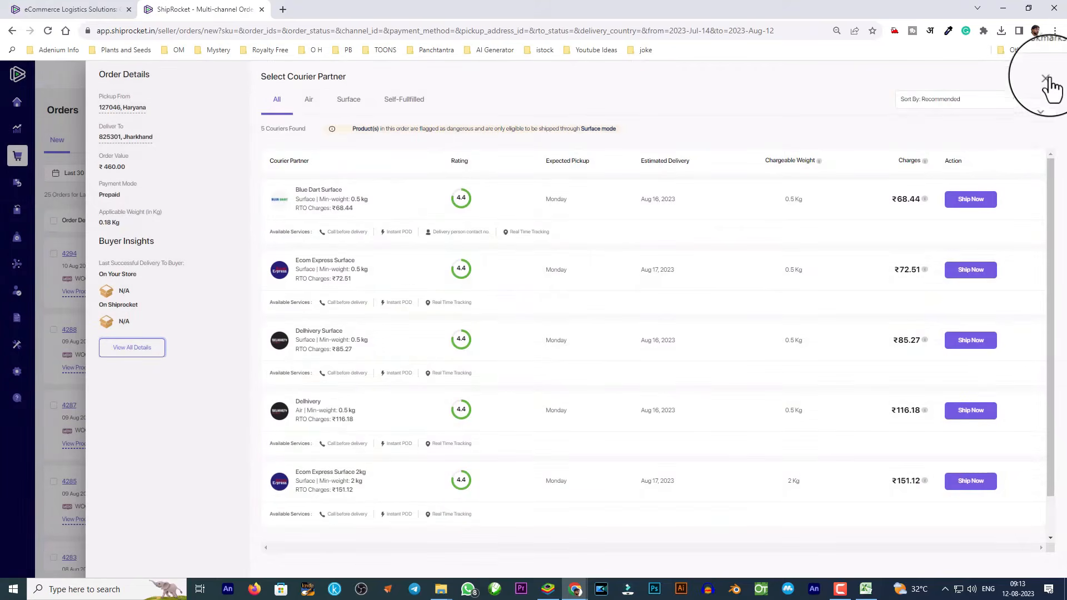
pyautogui.click(1046, 79)
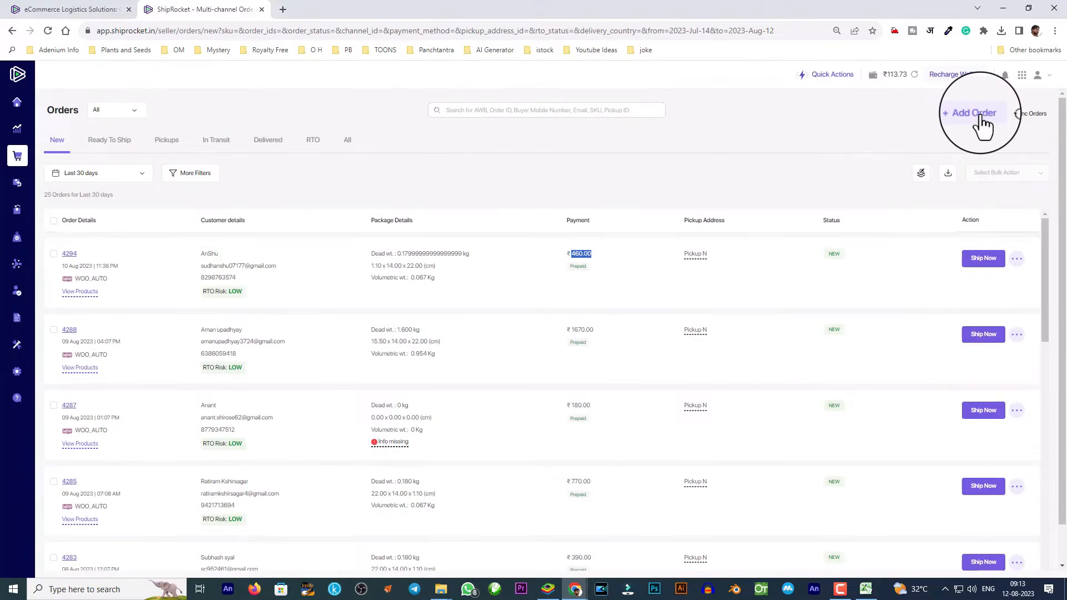
# Reopen the Add Order form from Quick Actions.
pyautogui.click(977, 113)
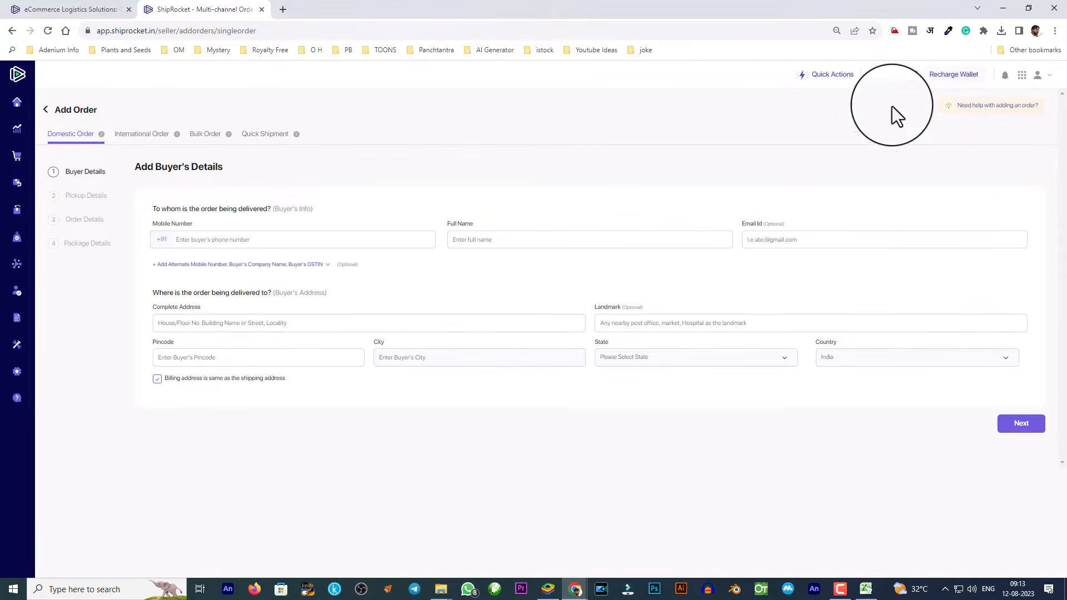
pyautogui.click(826, 75)
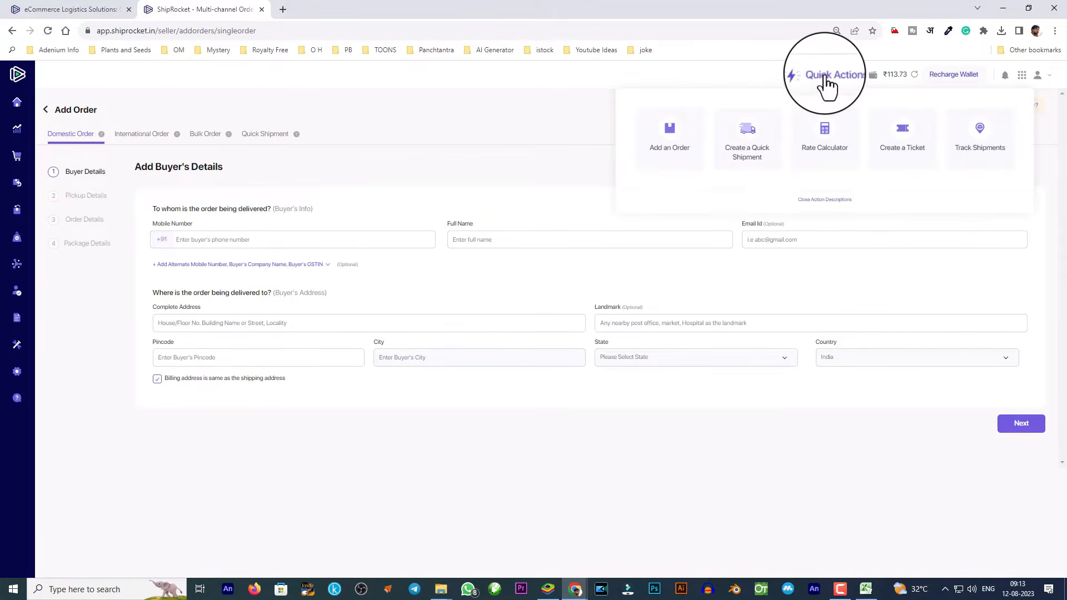
pyautogui.click(669, 150)
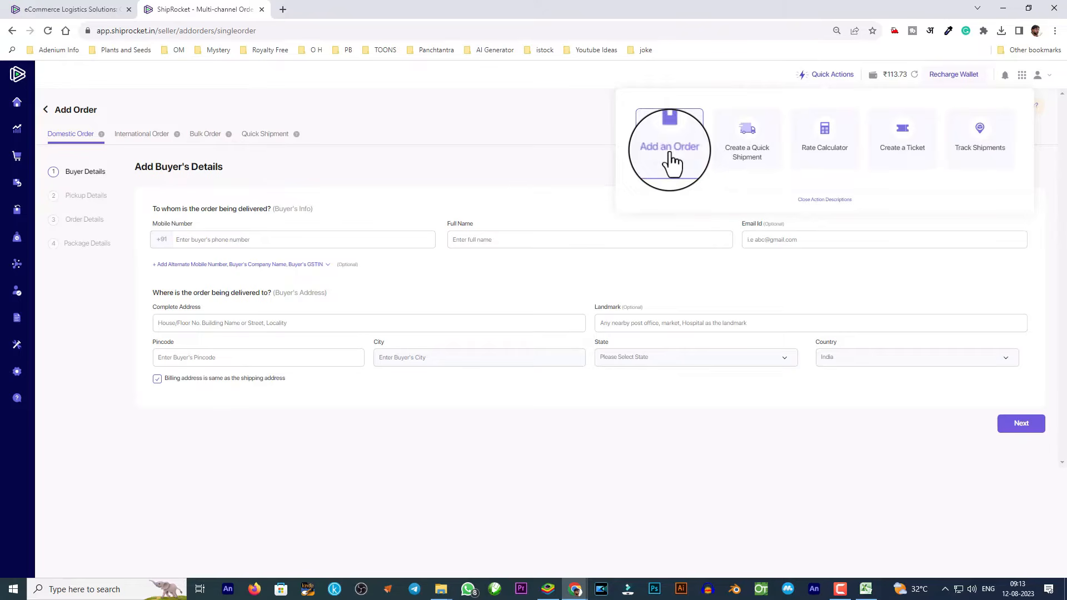
# Enter the buyer's mobile number, full name and email address.
pyautogui.click(324, 241)
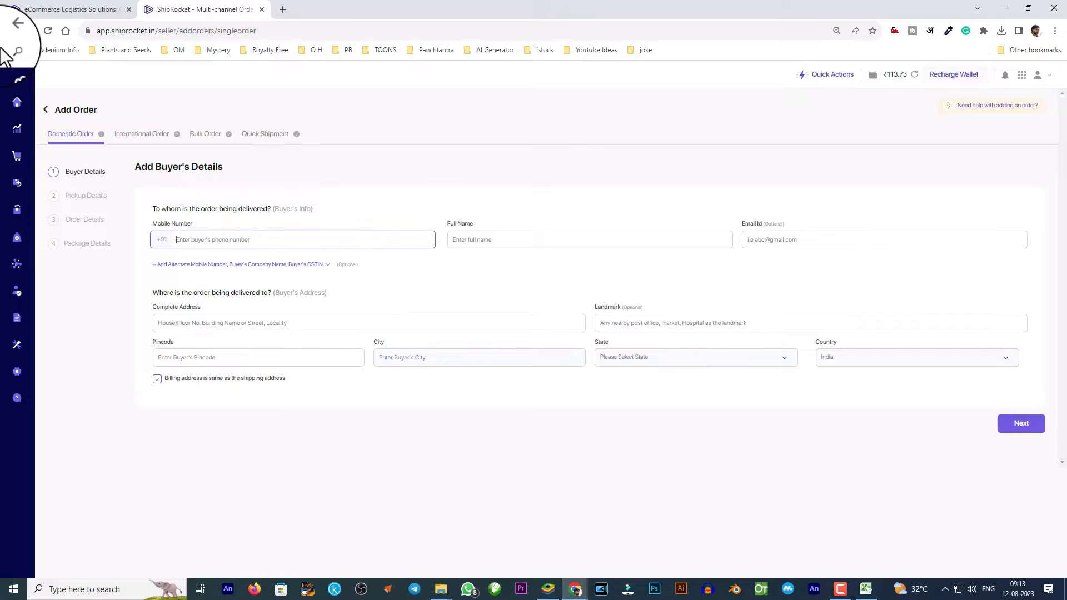
pyautogui.write('876')
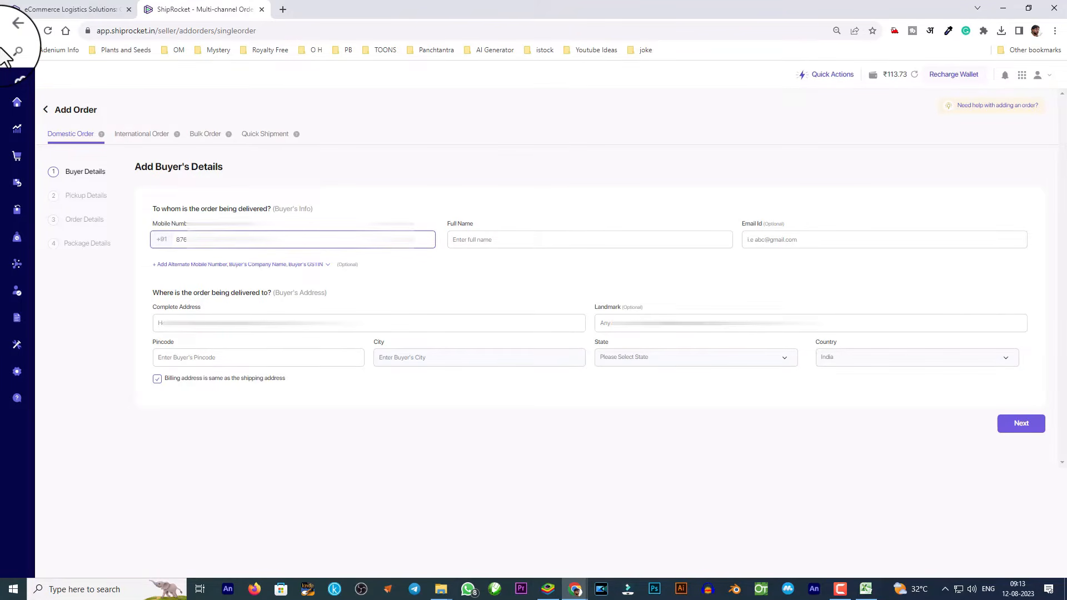
pyautogui.press('Tab')
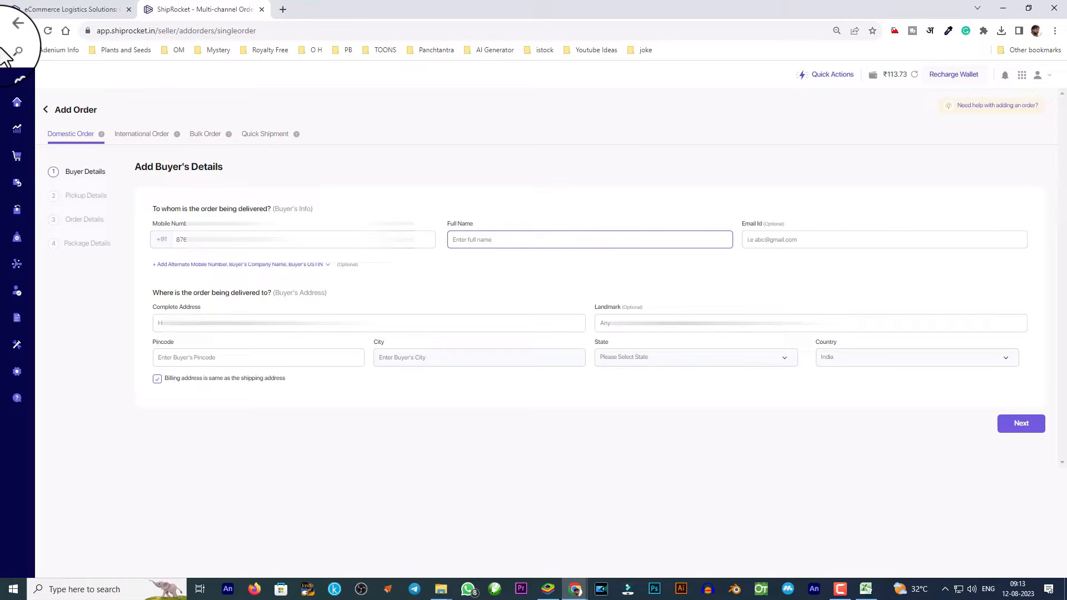
pyautogui.press('Tab')
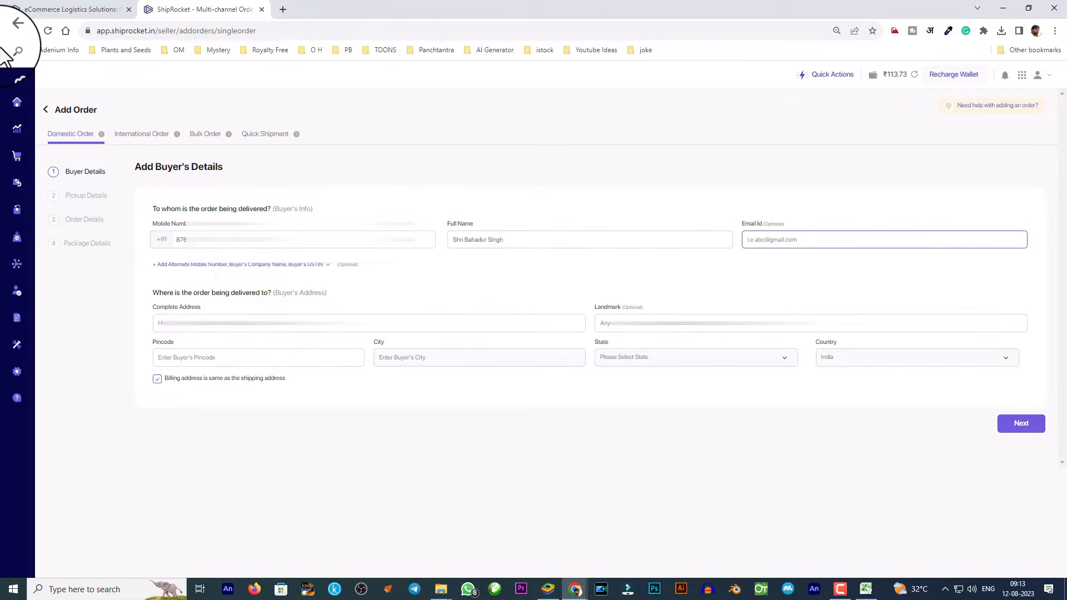
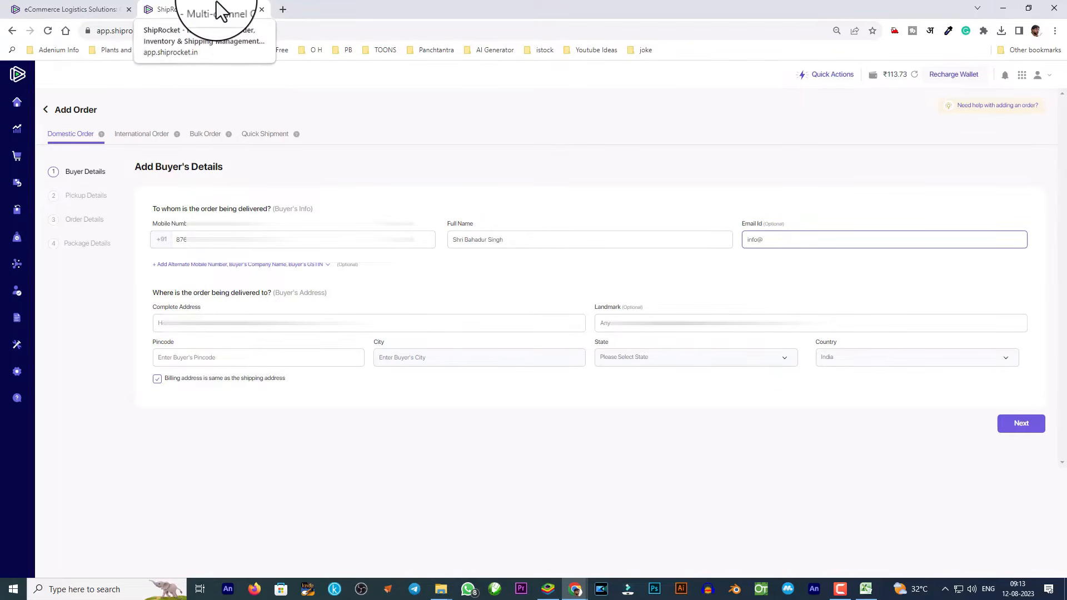
# Enter the buyer's complete address, landmark and pincode, then continue to pickup details.
pyautogui.press('Tab')
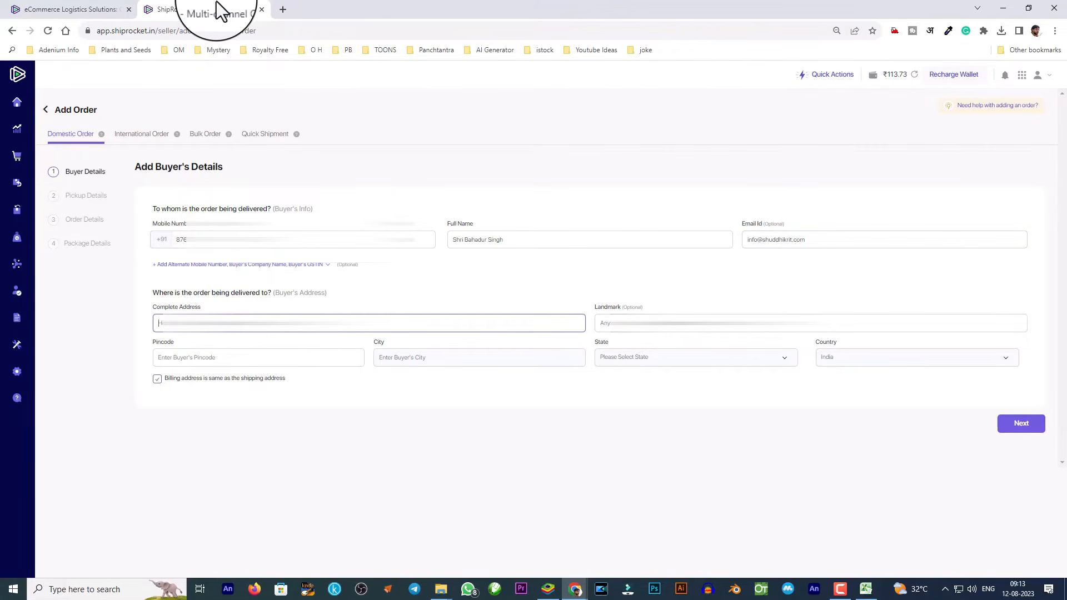
pyautogui.write('8,')
pyautogui.press('Tab')
pyautogui.write('Moh')
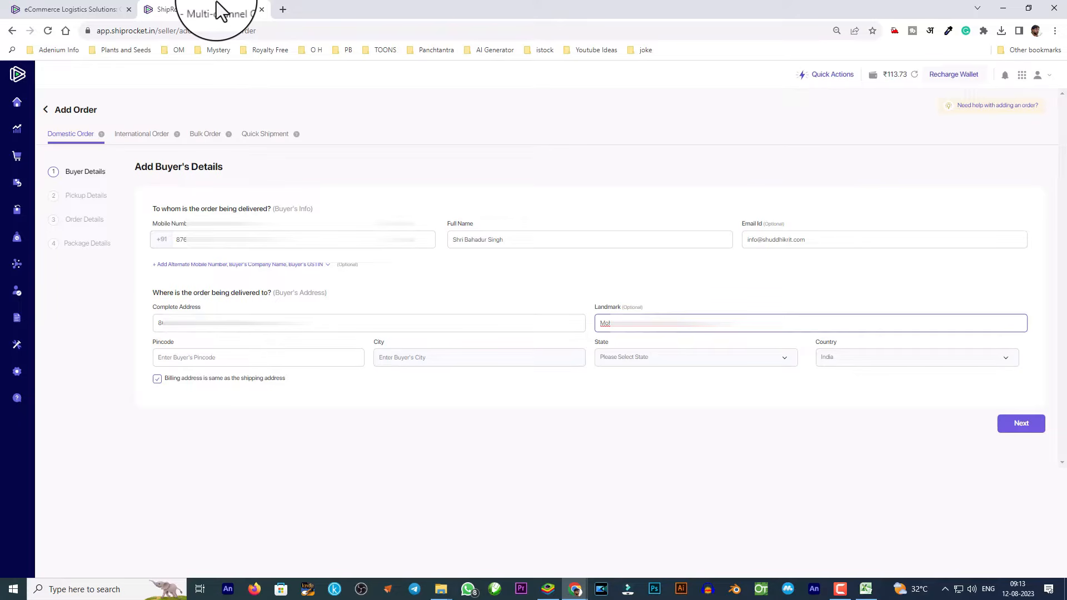
pyautogui.press('Tab')
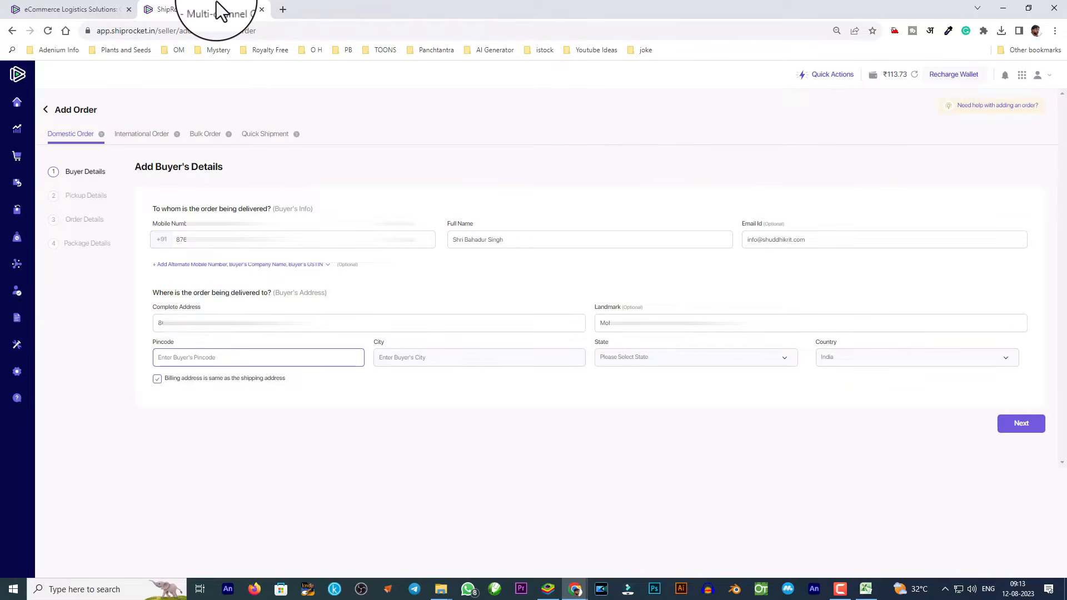
pyautogui.write('242001')
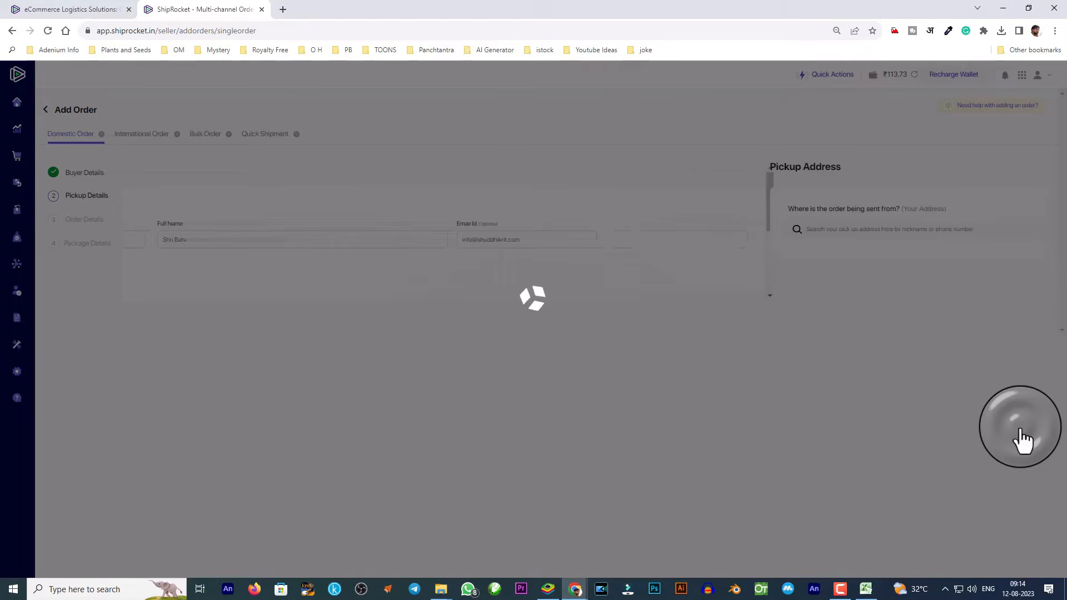
pyautogui.click(1017, 434)
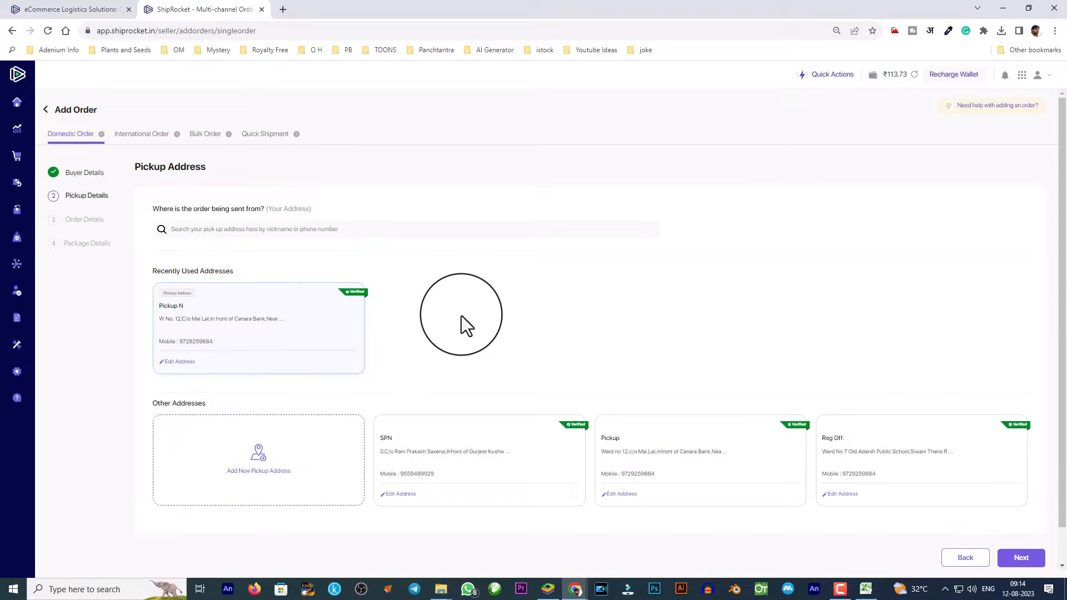
# Discard the new pickup address form and pick the saved Pickup N address.
pyautogui.scroll(-1, 462, 315)
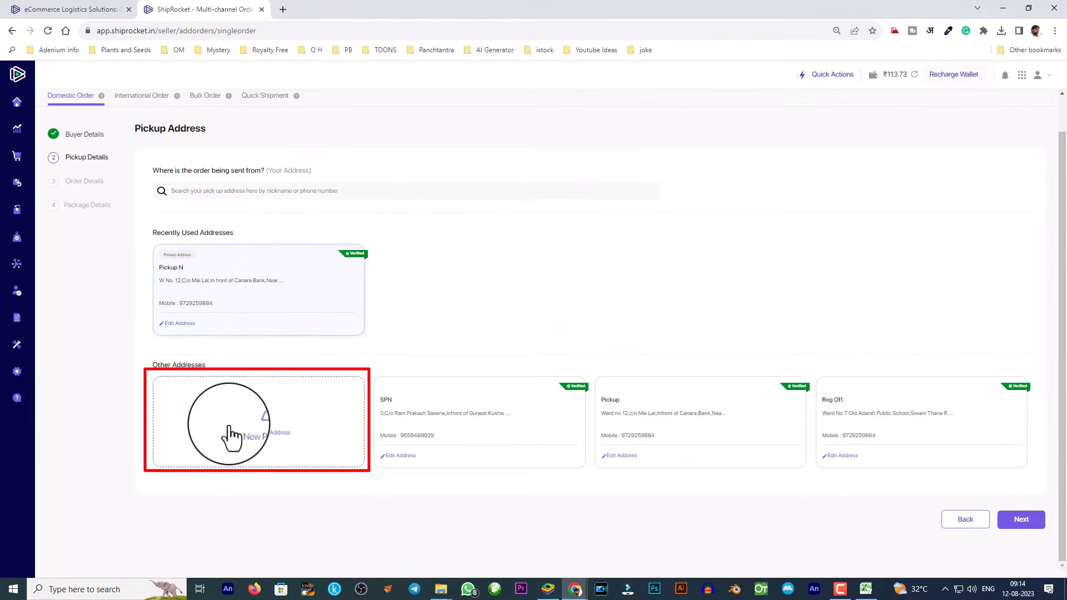
pyautogui.click(258, 444)
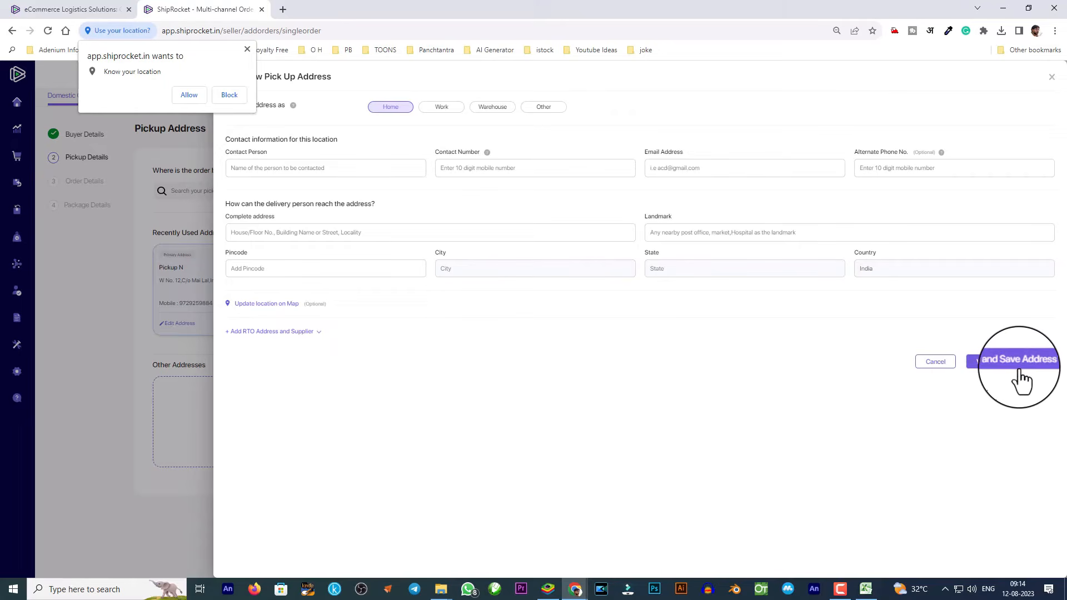
pyautogui.click(930, 364)
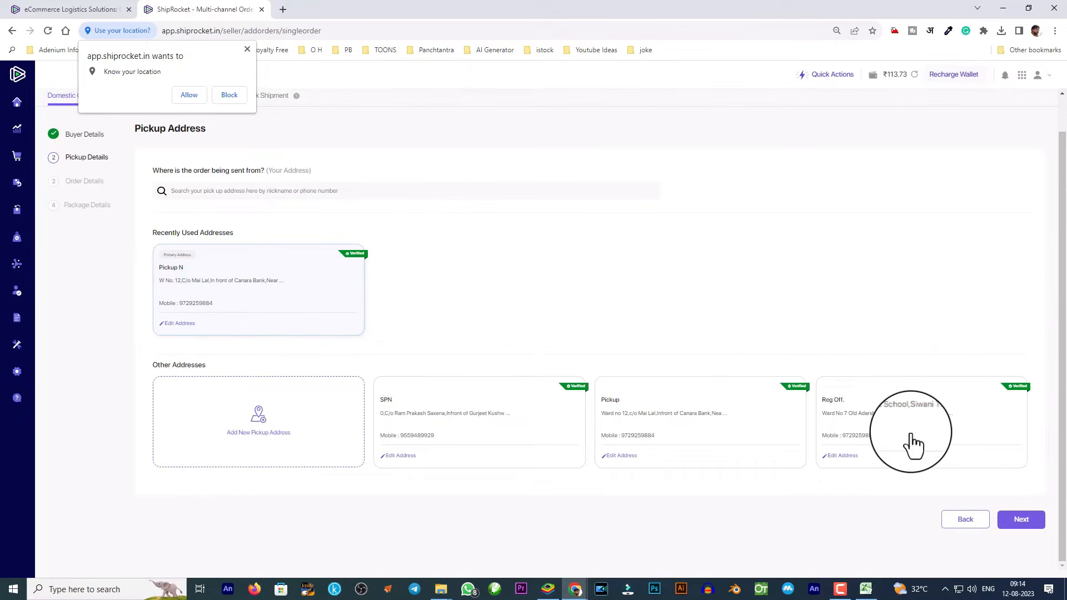
pyautogui.click(251, 310)
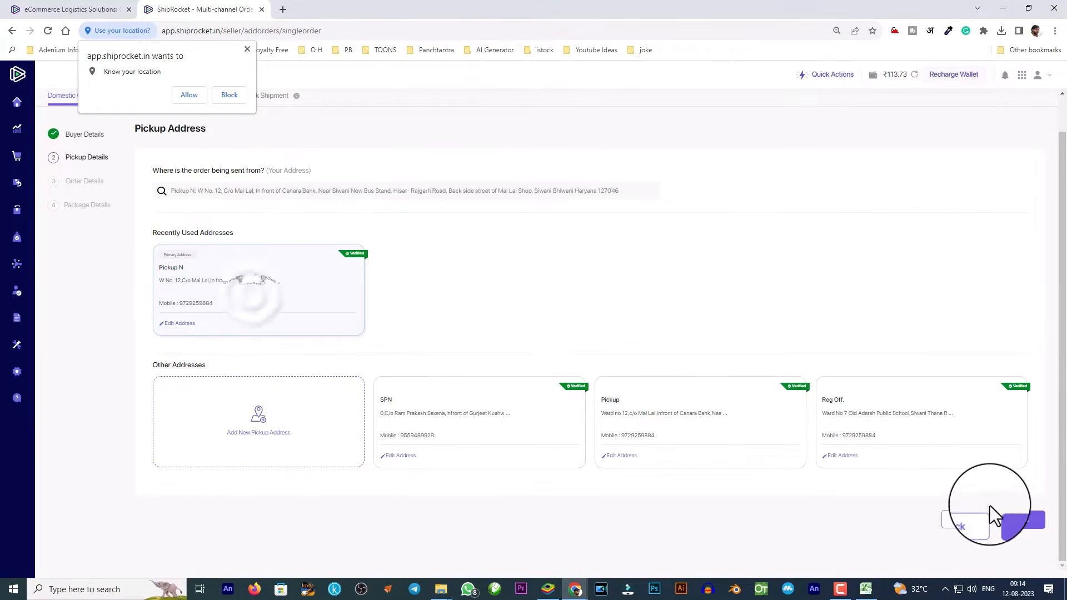
# On the order details step, replace the auto-generated order ID with a custom one.
pyautogui.click(1021, 520)
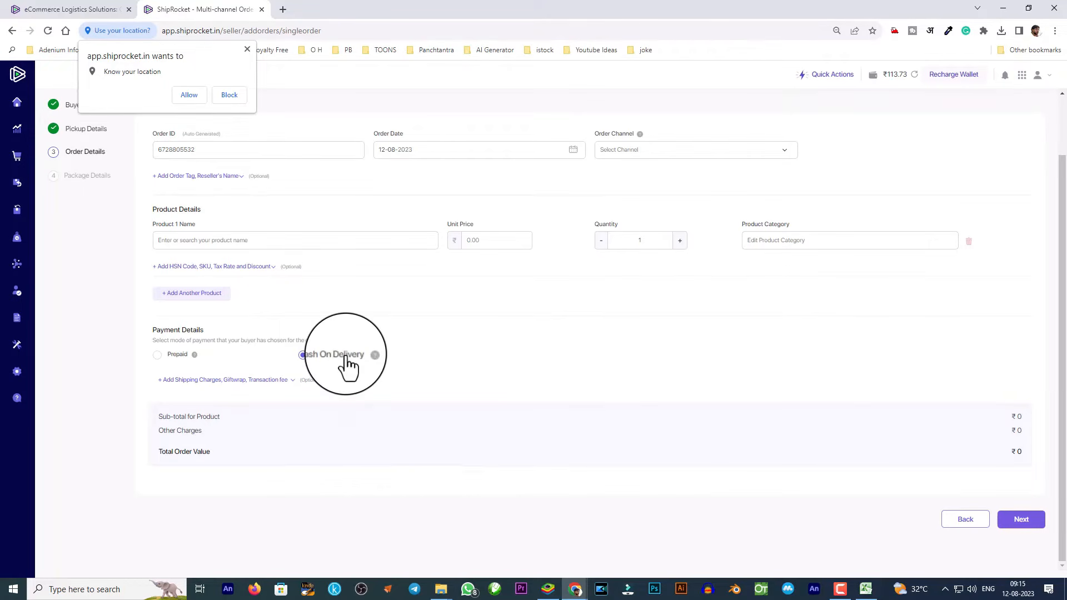
pyautogui.doubleClick(207, 150)
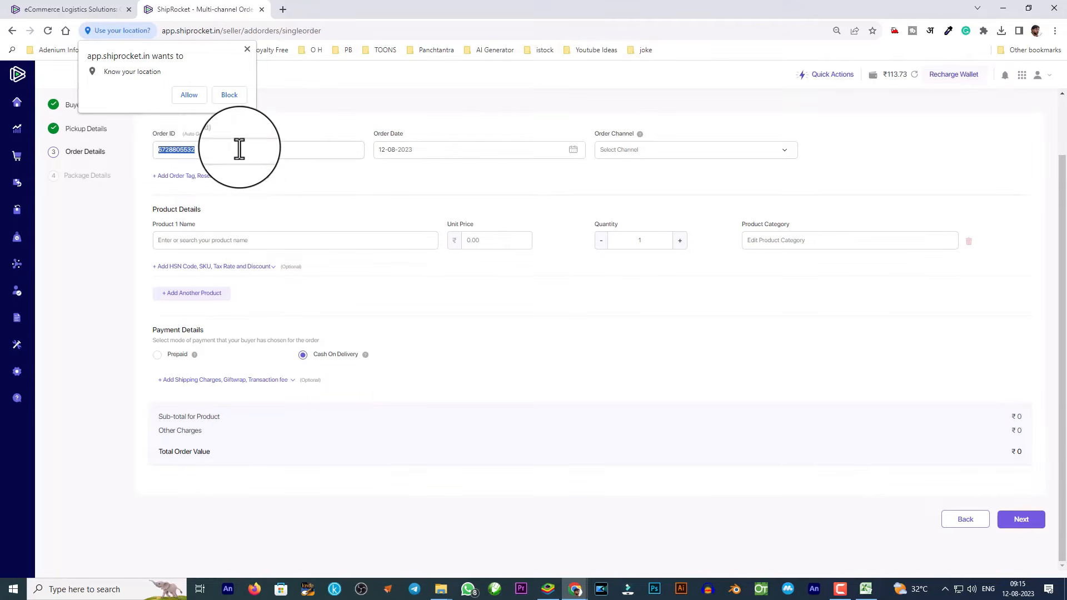
pyautogui.write('SHUD12082301')
pyautogui.press('Tab')
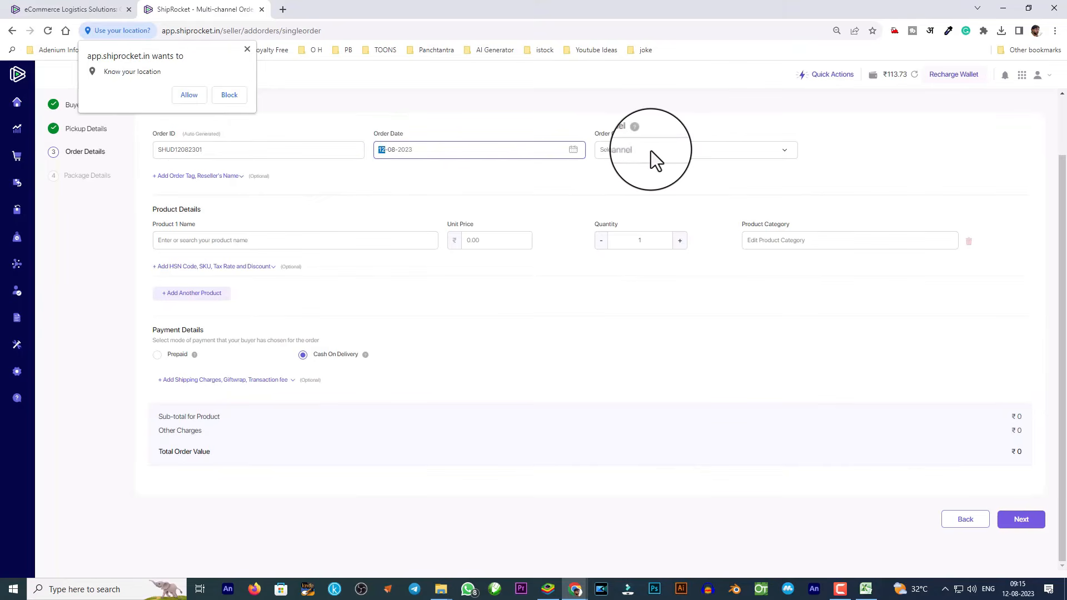
pyautogui.click(652, 151)
pyautogui.click(848, 152)
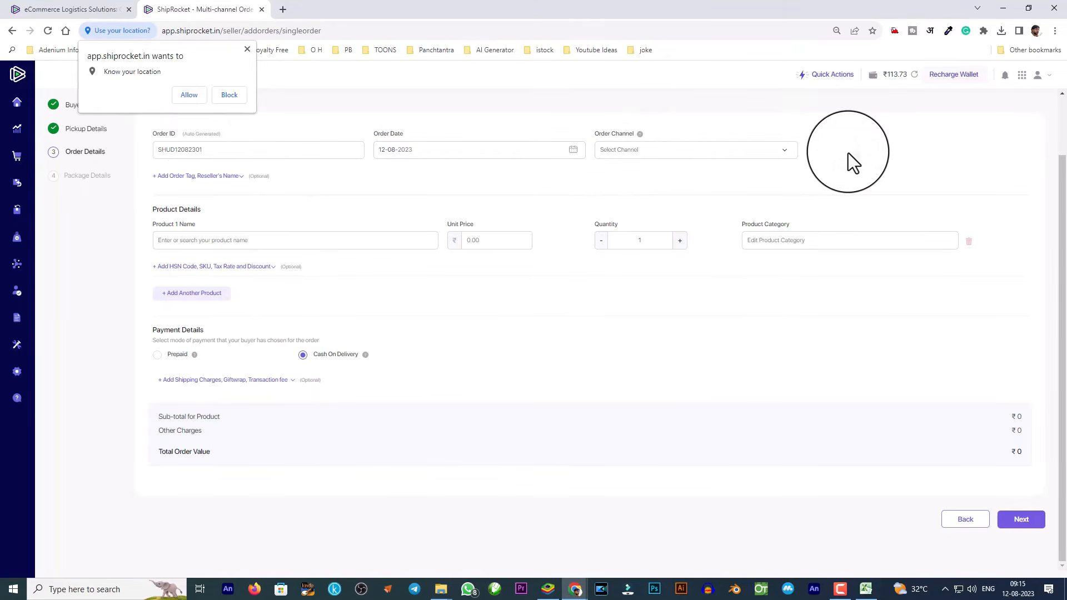
# Add TRIPHALA CHURN at ₹105 under Grocery & Gourmet Food, paid Prepaid.
pyautogui.click(207, 241)
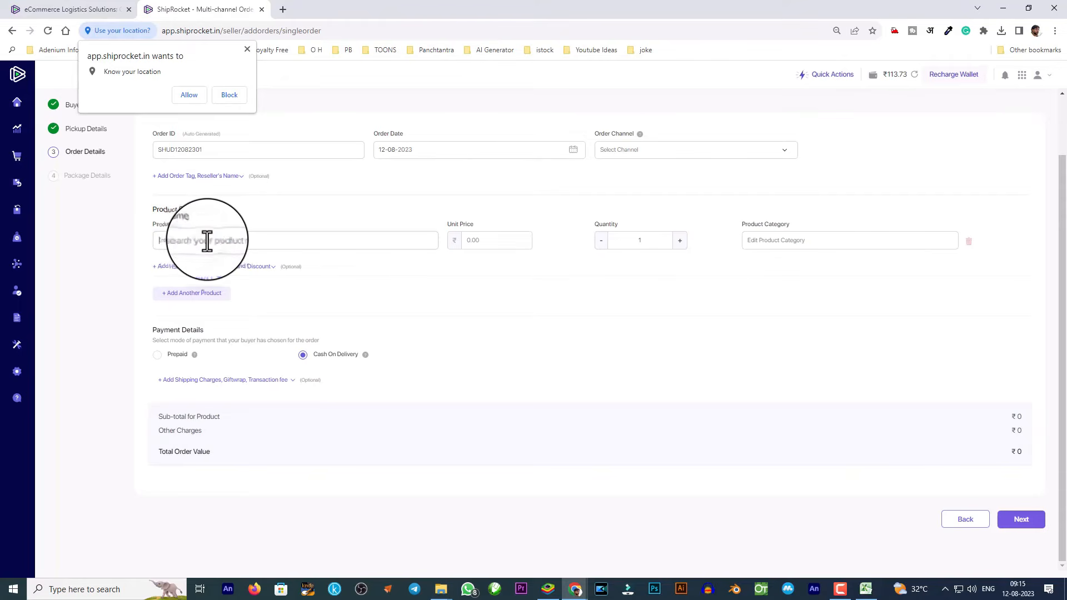
pyautogui.write('tRIPHALA CHURN')
pyautogui.press('Tab')
pyautogui.write('0105')
pyautogui.press('Tab')
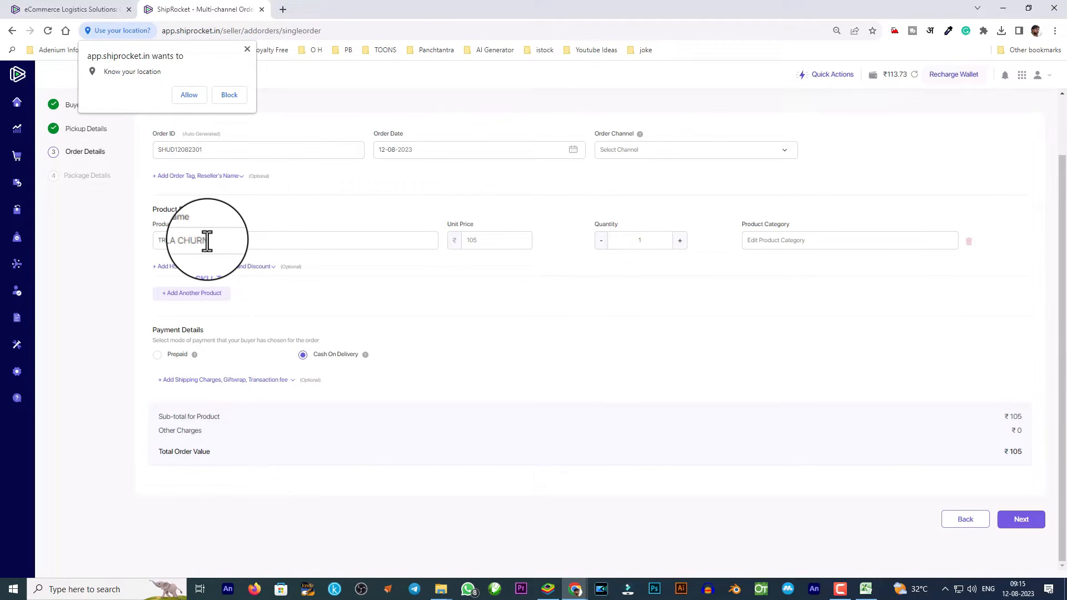
pyautogui.write('HERBS')
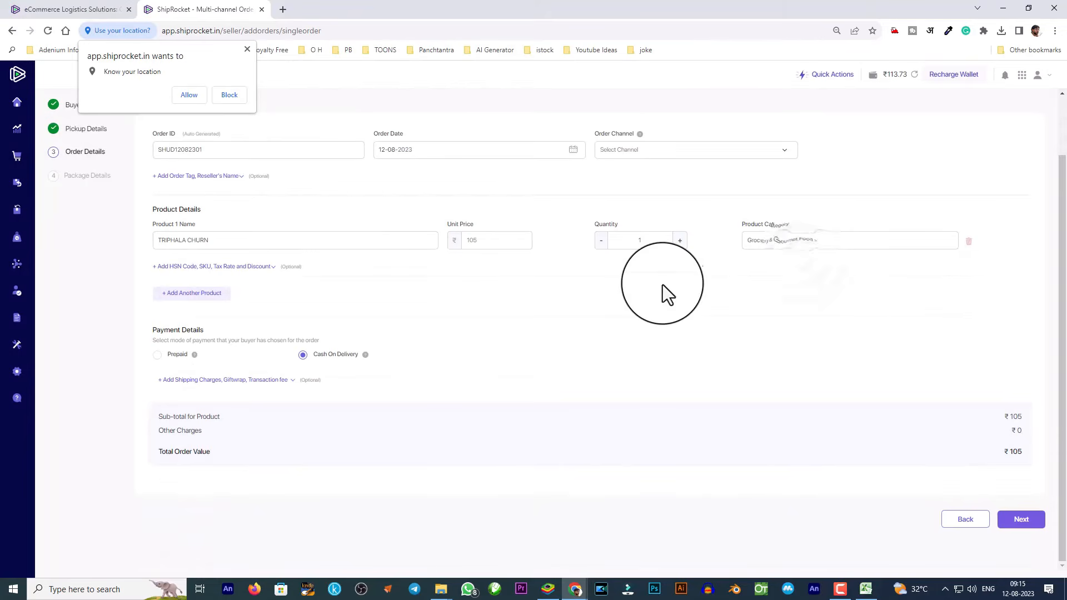
pyautogui.click(185, 299)
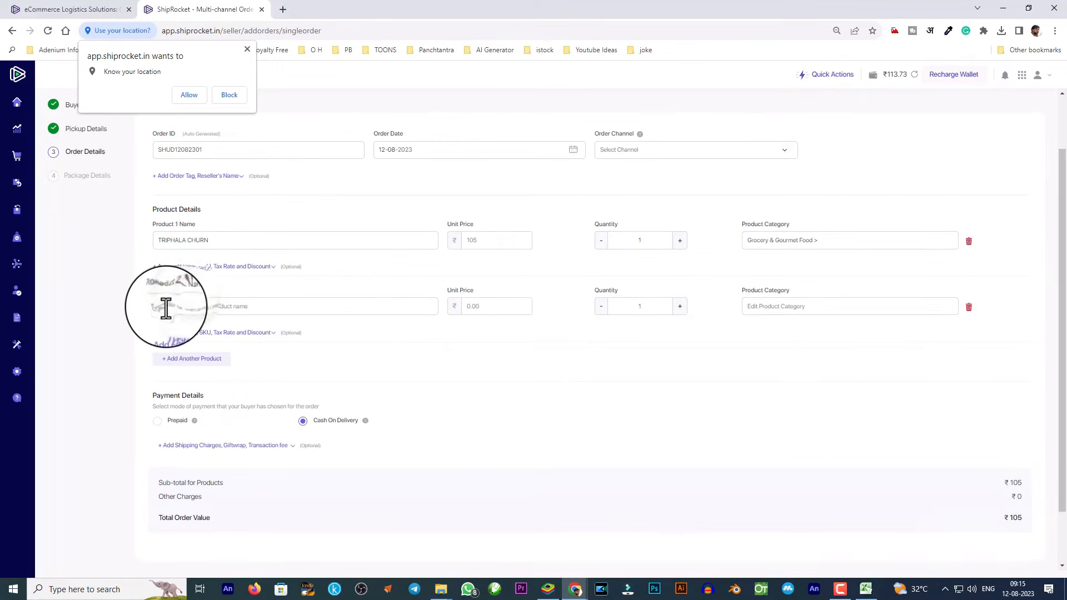
pyautogui.click(968, 311)
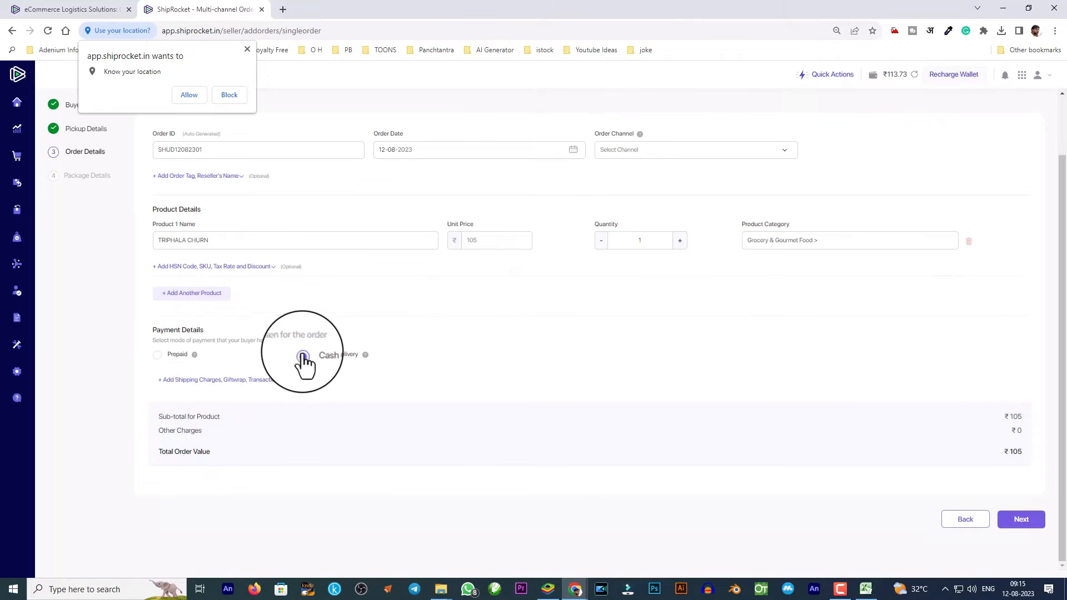
pyautogui.click(157, 355)
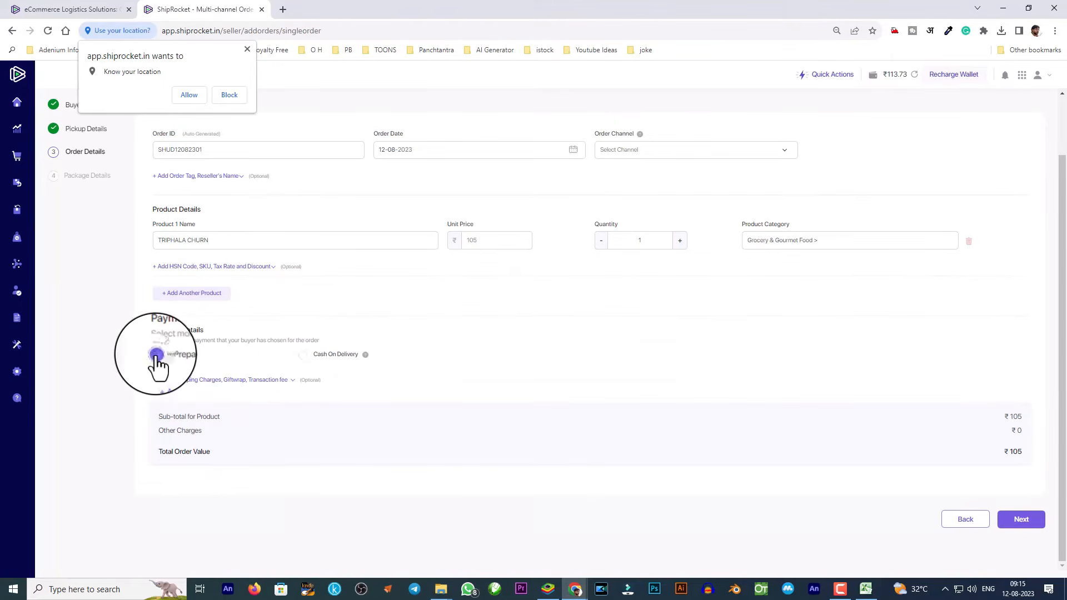
pyautogui.click(305, 360)
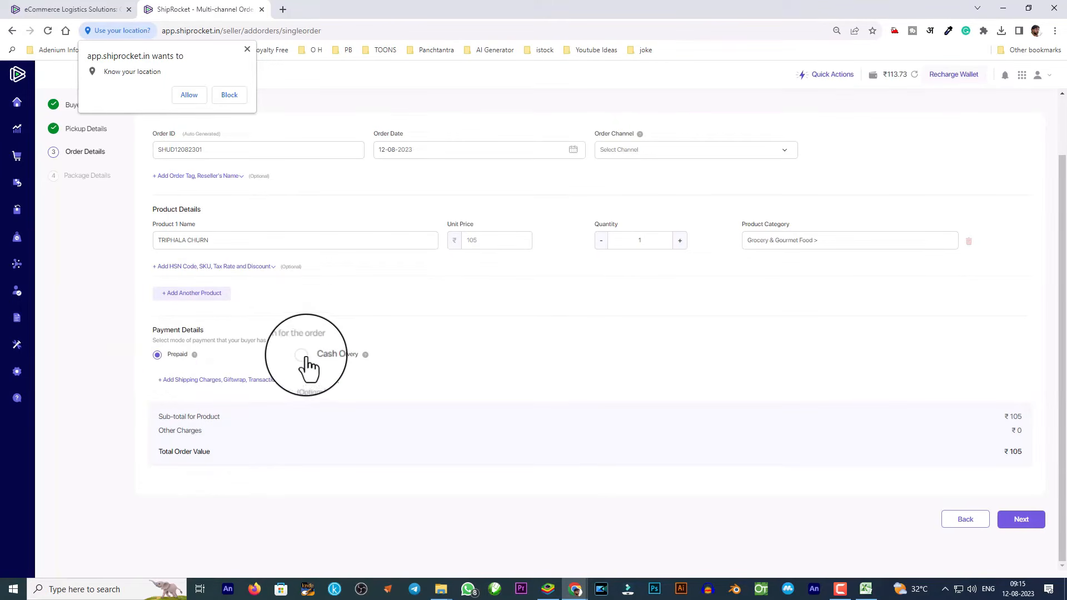
pyautogui.click(158, 360)
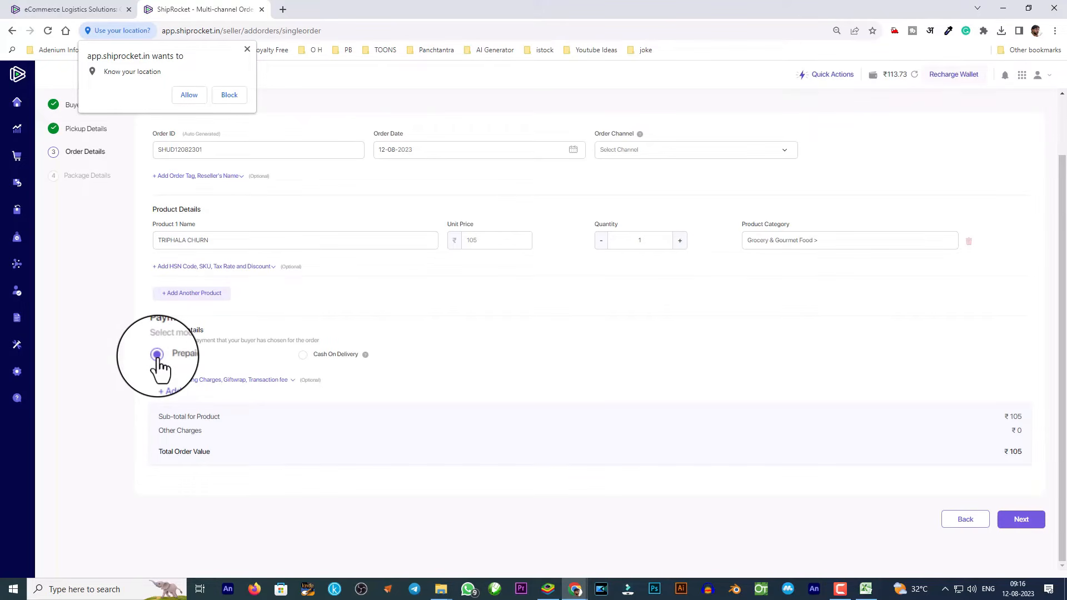
# Give the package 0.250 kg dead weight and 11 × 10 × 9 cm dimensions, then create the order.
pyautogui.click(1025, 522)
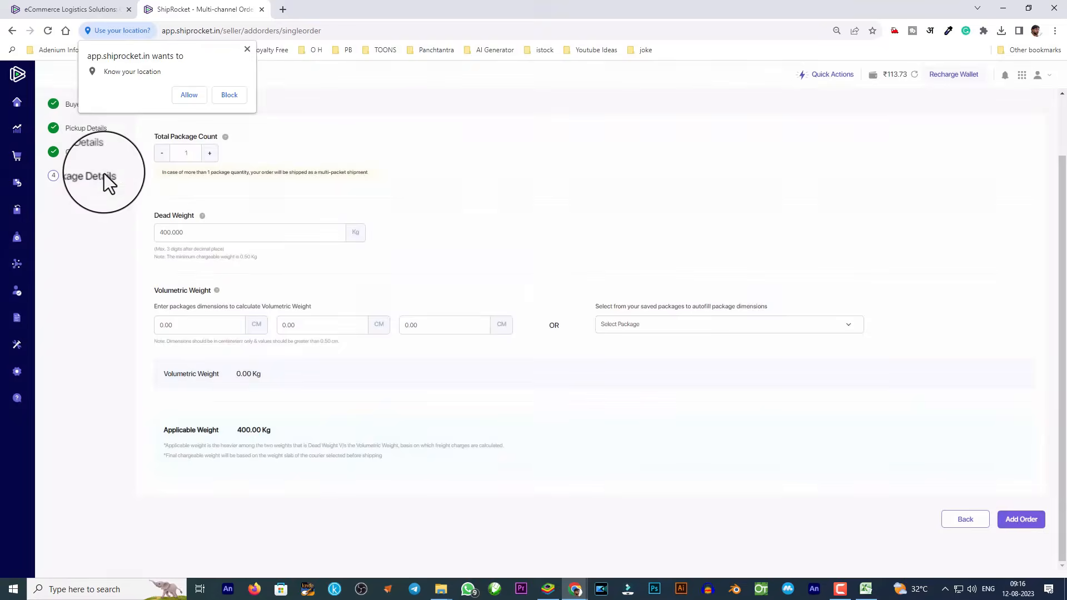
pyautogui.doubleClick(169, 233)
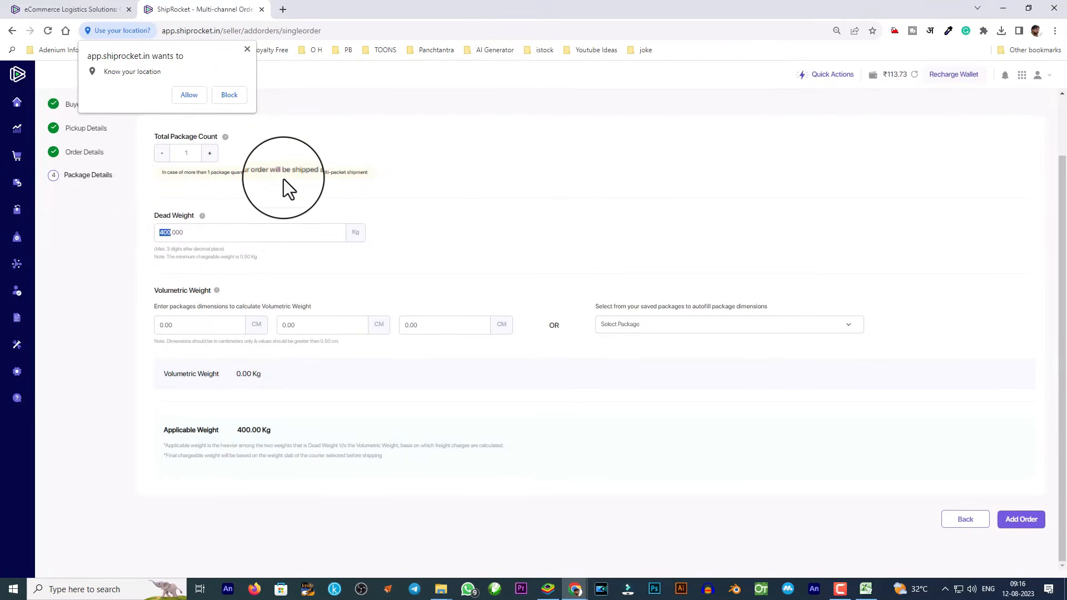
pyautogui.write('250')
pyautogui.press('BackSpace')
pyautogui.press('BackSpace')
pyautogui.press('BackSpace')
pyautogui.write('10.')
pyautogui.press('BackSpace')
pyautogui.press('BackSpace')
pyautogui.press('BackSpace')
pyautogui.write('0.250')
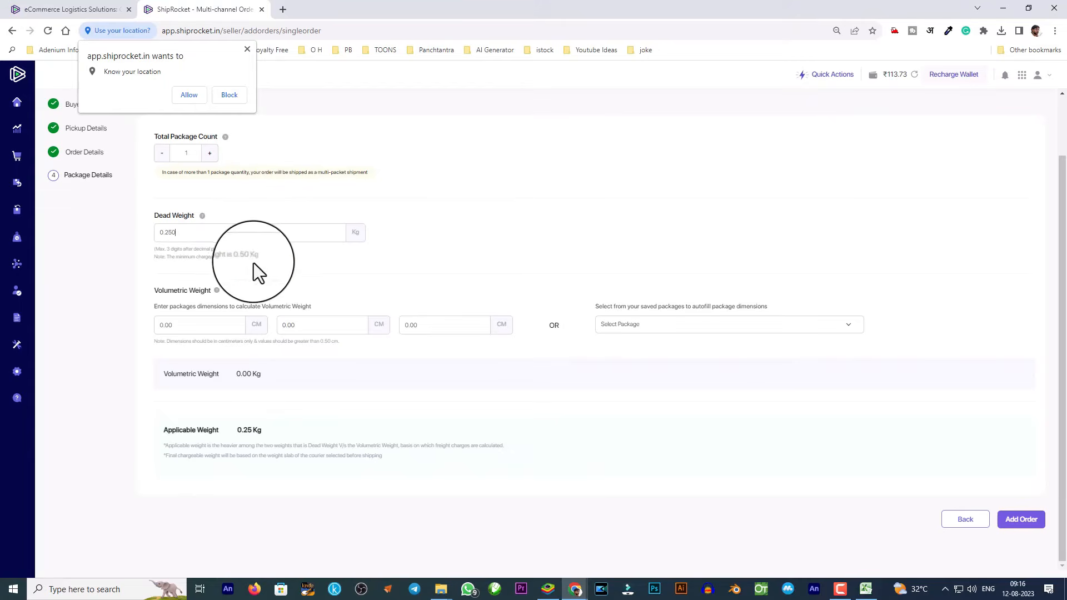
pyautogui.moveTo(245, 259); pyautogui.dragTo(215, 258)
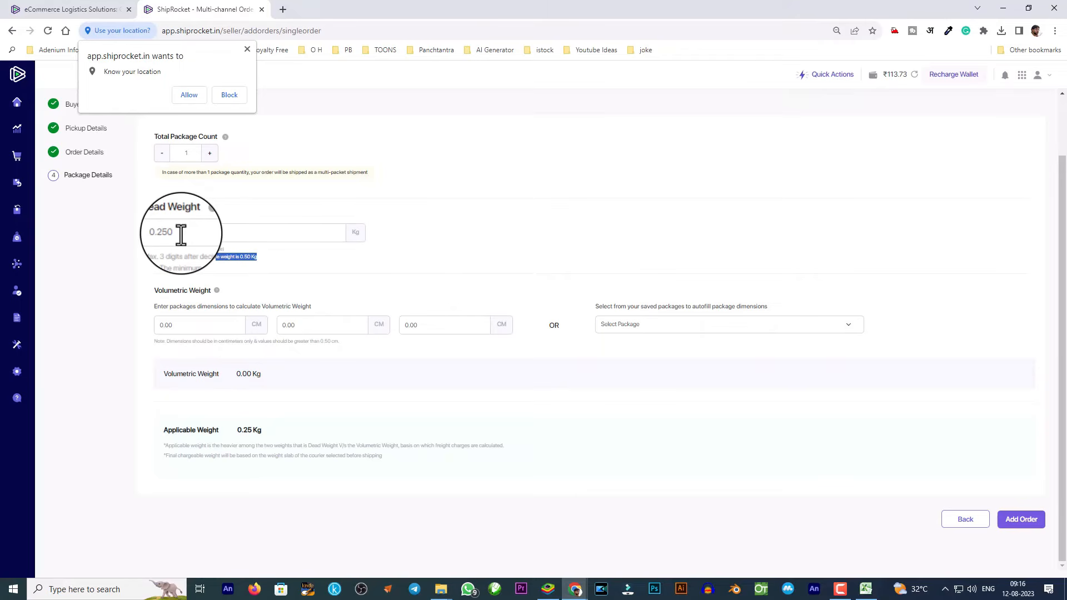
pyautogui.click(178, 324)
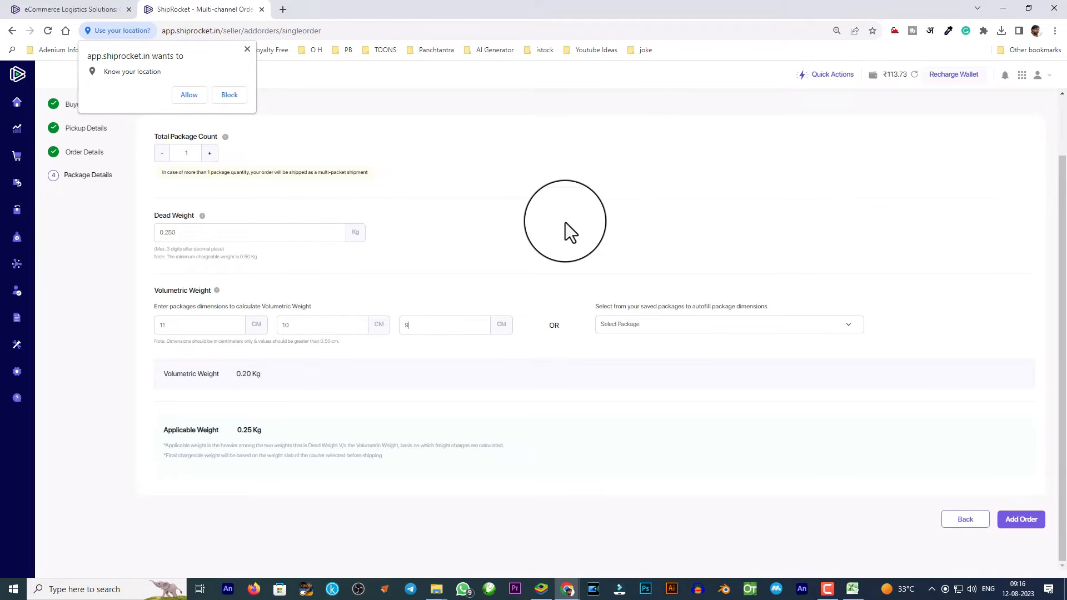
pyautogui.click(695, 324)
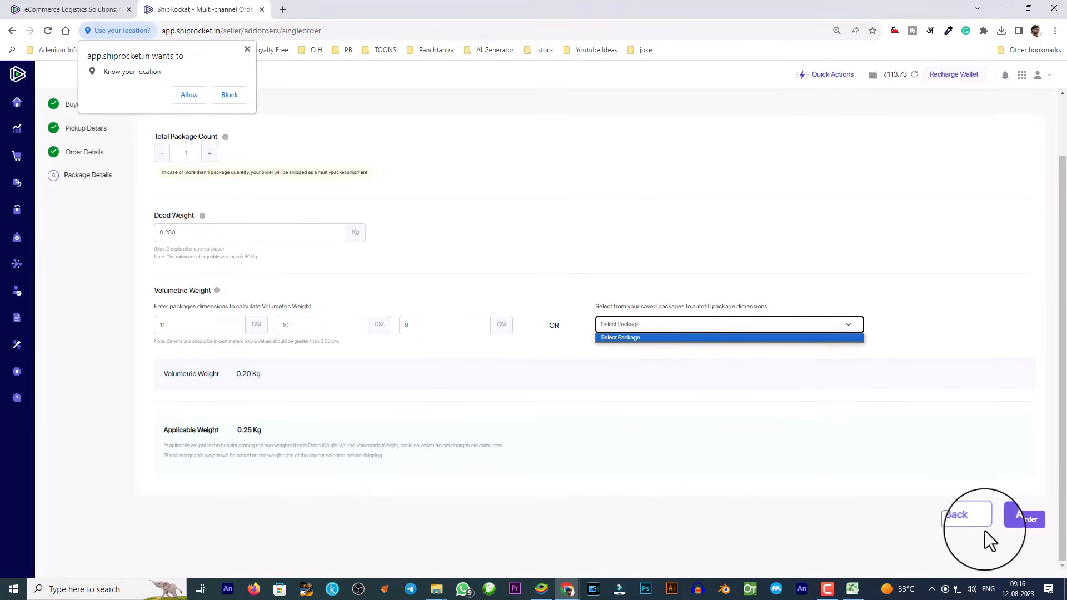
pyautogui.click(1029, 521)
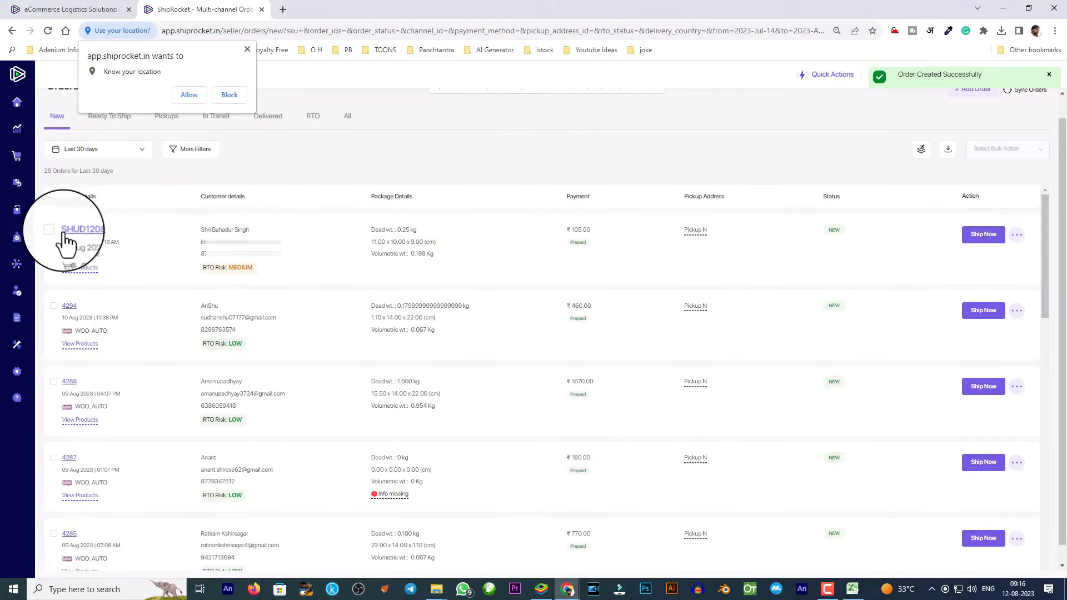
# Reload the orders list to see the new ₹105 order rated LOW RTO risk.
pyautogui.moveTo(115, 230); pyautogui.dragTo(62, 230)
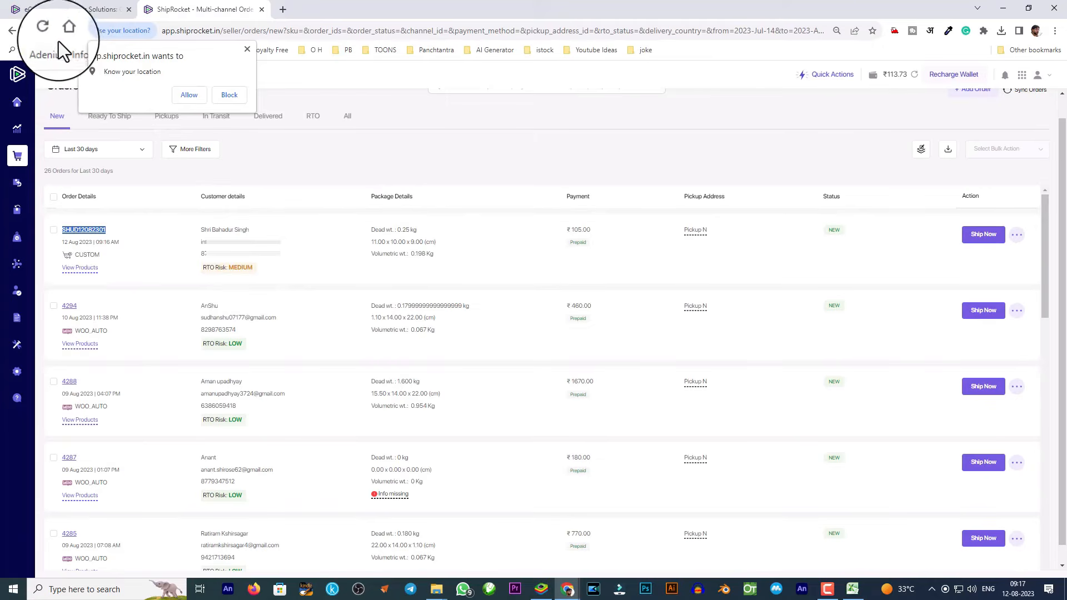
pyautogui.click(48, 31)
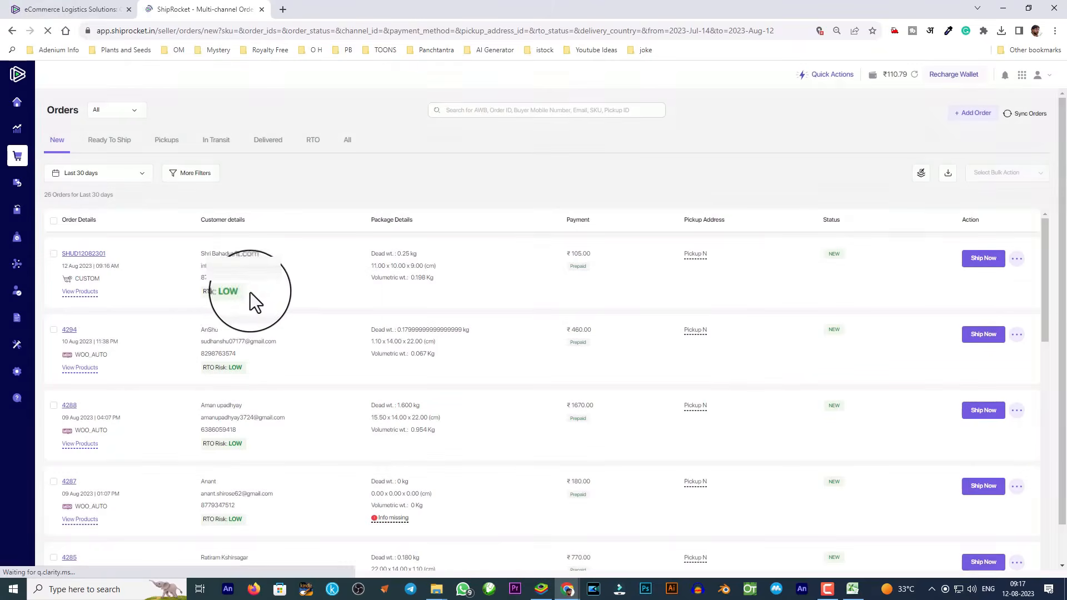
pyautogui.moveTo(248, 293); pyautogui.dragTo(215, 292)
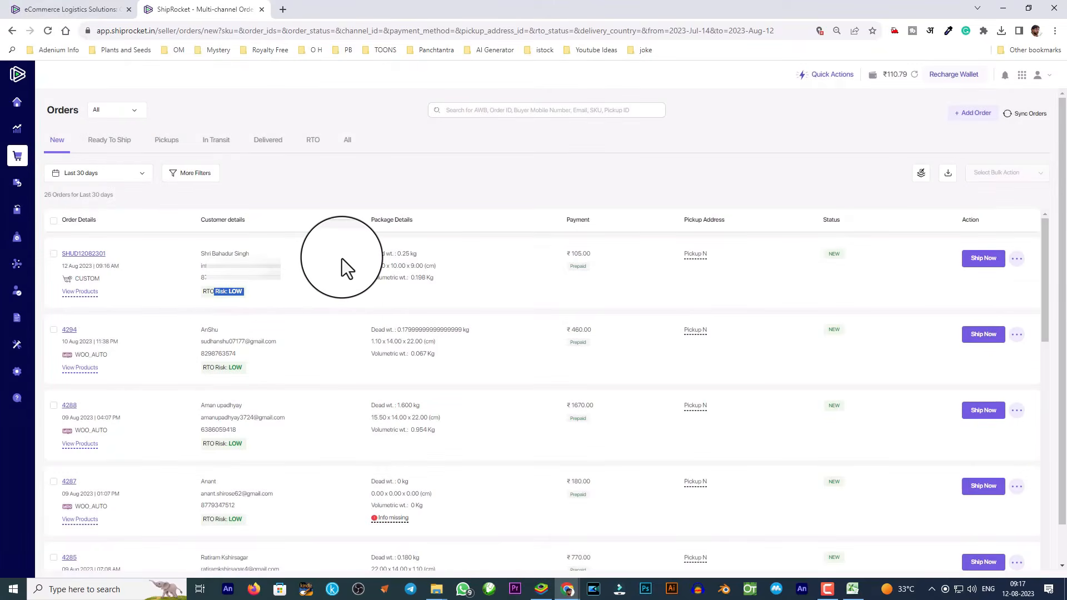
pyautogui.click(988, 266)
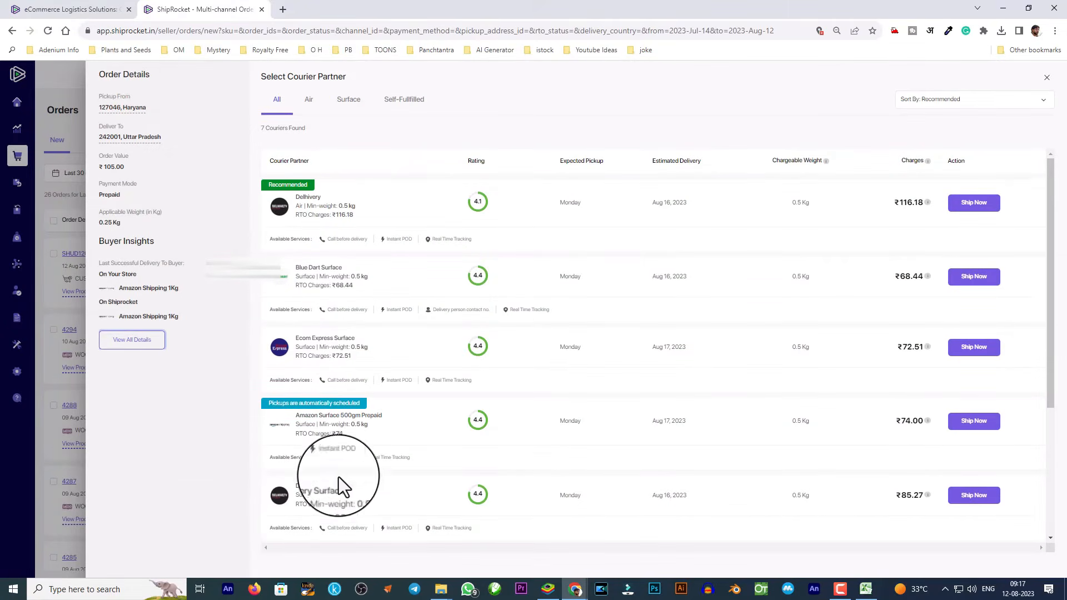
pyautogui.scroll(-4, 389, 470)
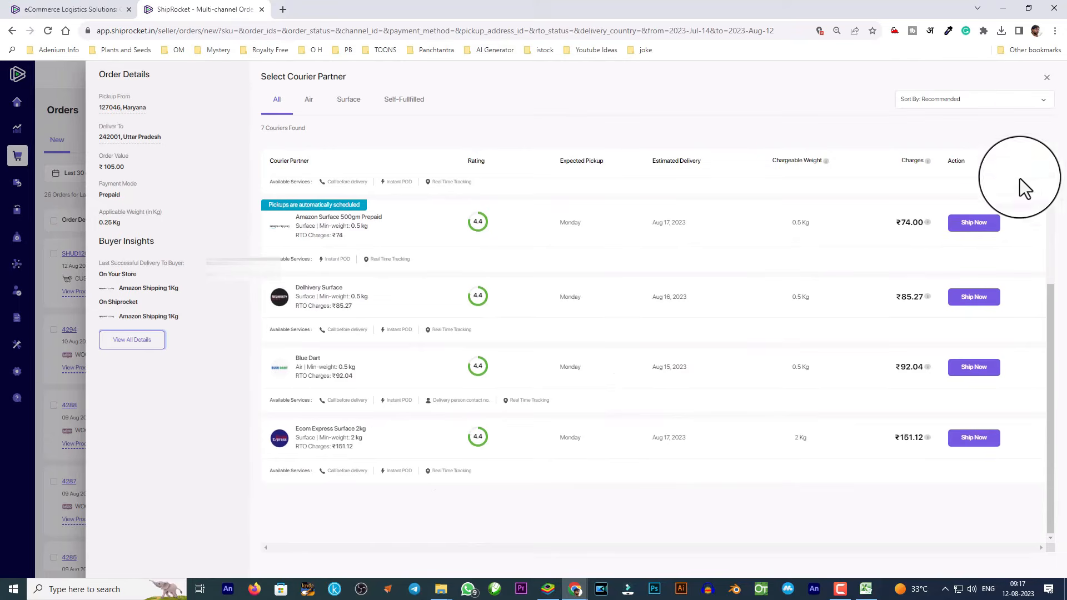
pyautogui.click(1045, 82)
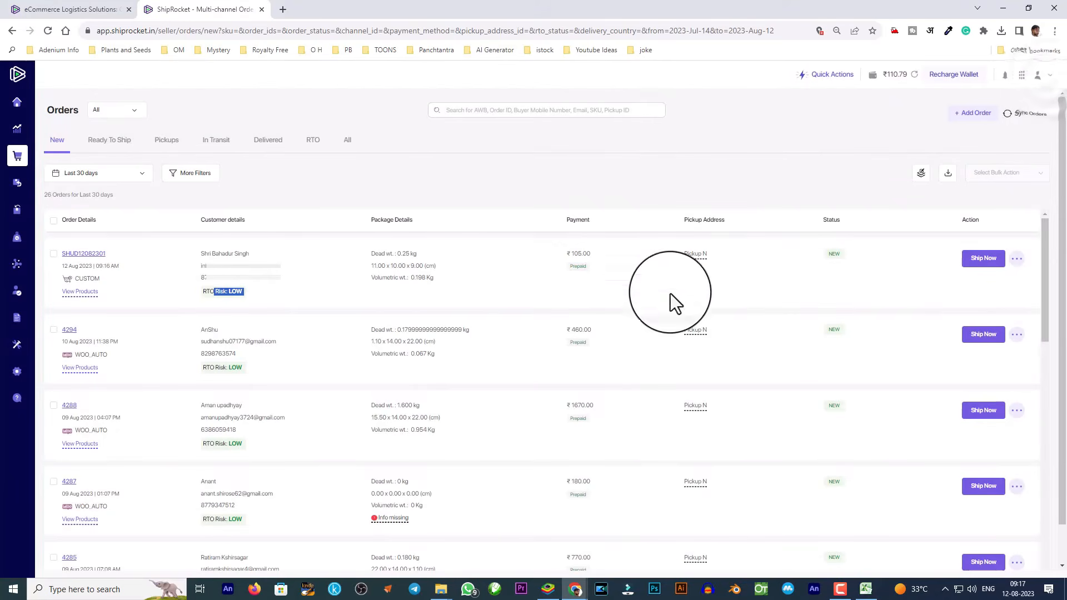
# Open courier options for the ₹105 order and review the seven couriers, cheapest Blue Dart Surface ₹68.44.
pyautogui.click(112, 147)
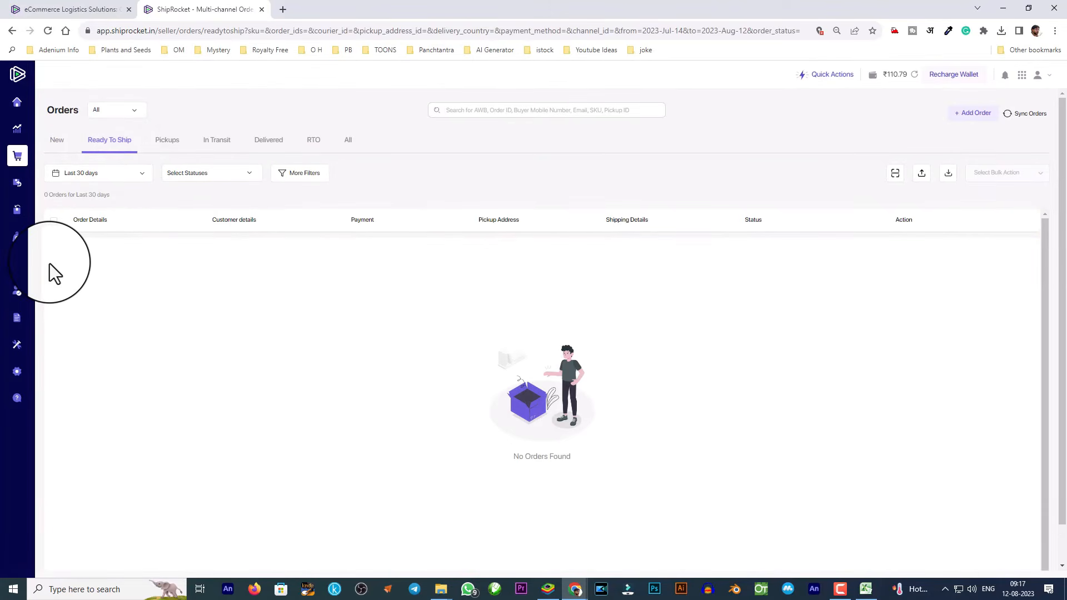
pyautogui.click(56, 142)
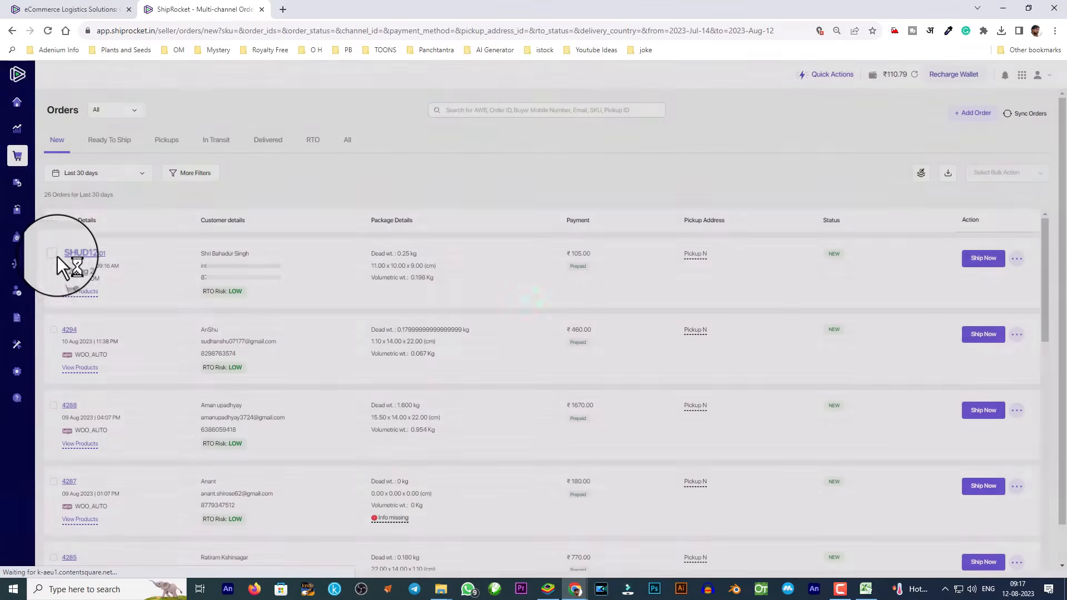
pyautogui.click(53, 255)
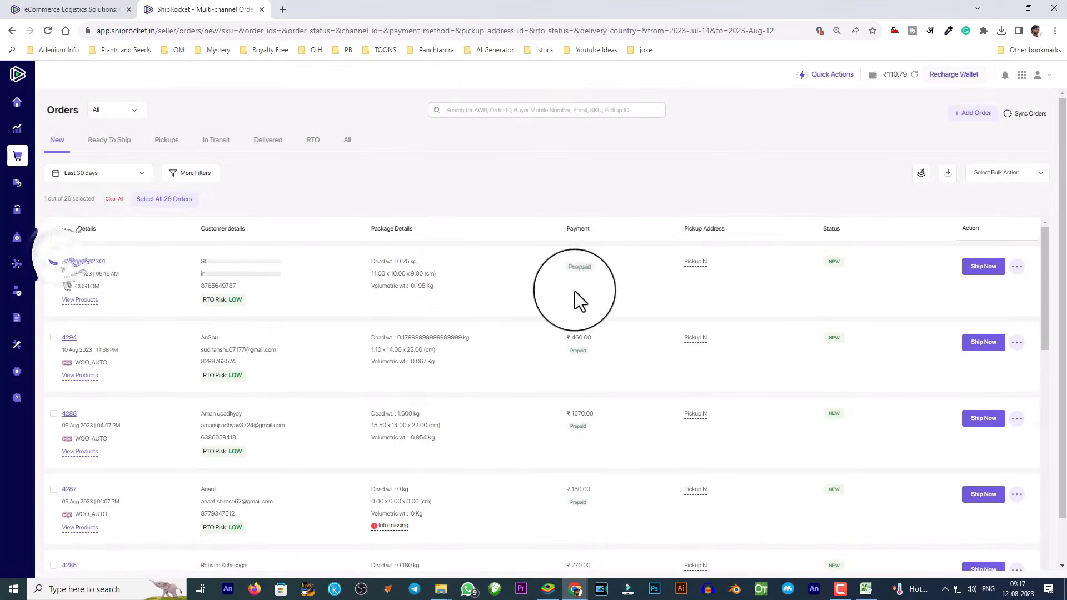
pyautogui.click(992, 269)
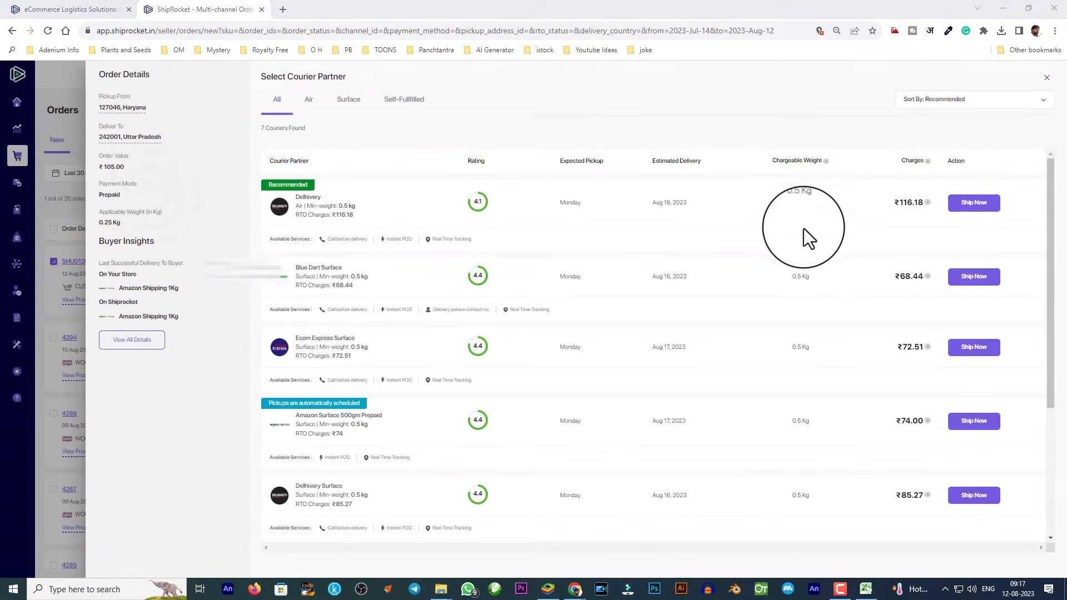
pyautogui.scroll(-3, 769, 366)
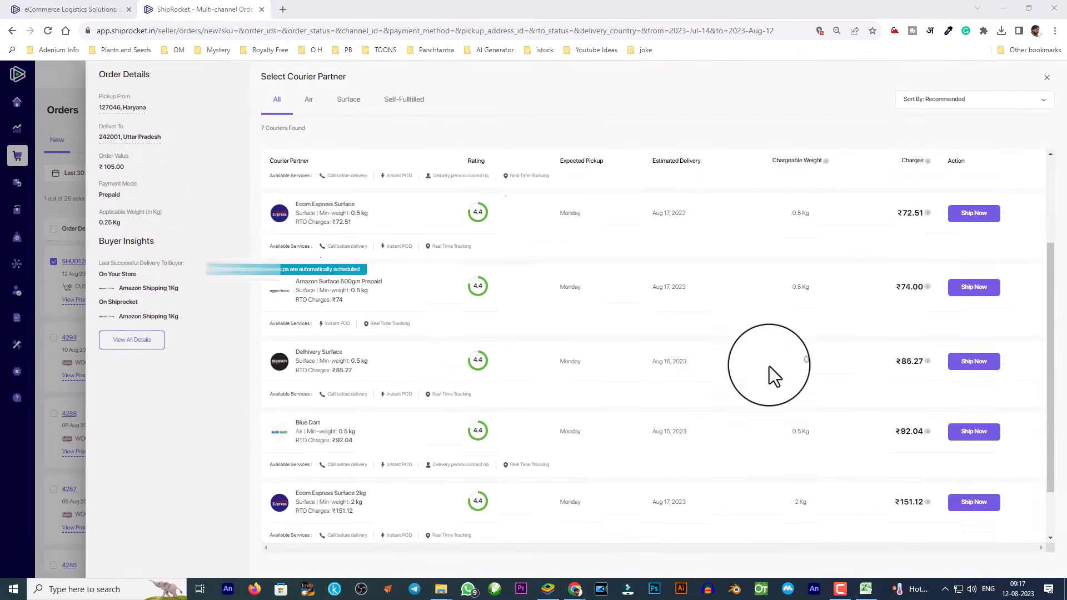
pyautogui.scroll(3, 778, 367)
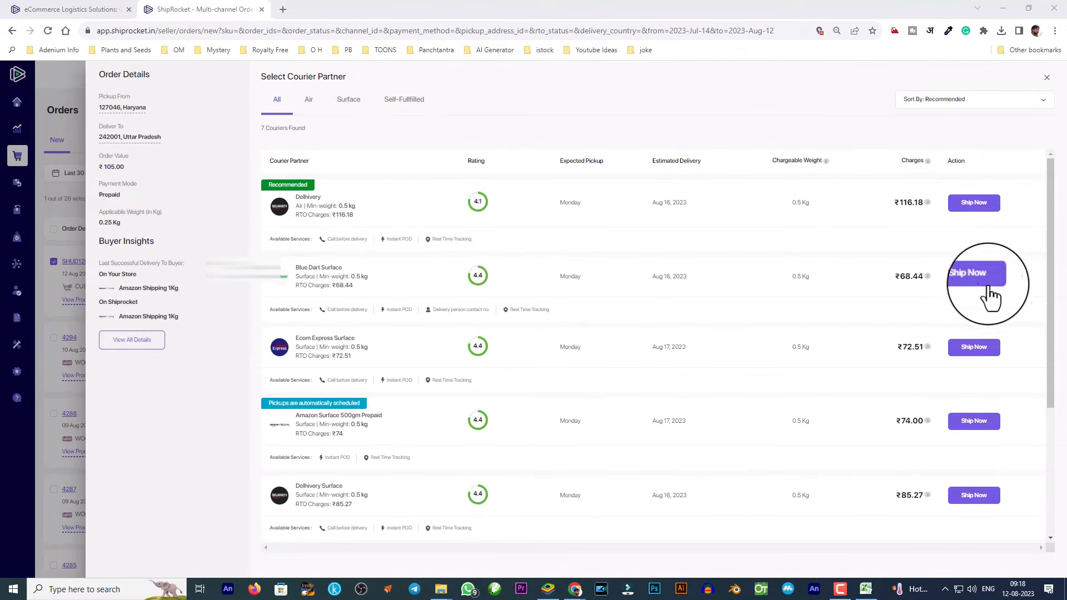
# Ship the ₹105 order with Blue Dart Surface and schedule pickup for 16 August 2023.
pyautogui.click(970, 284)
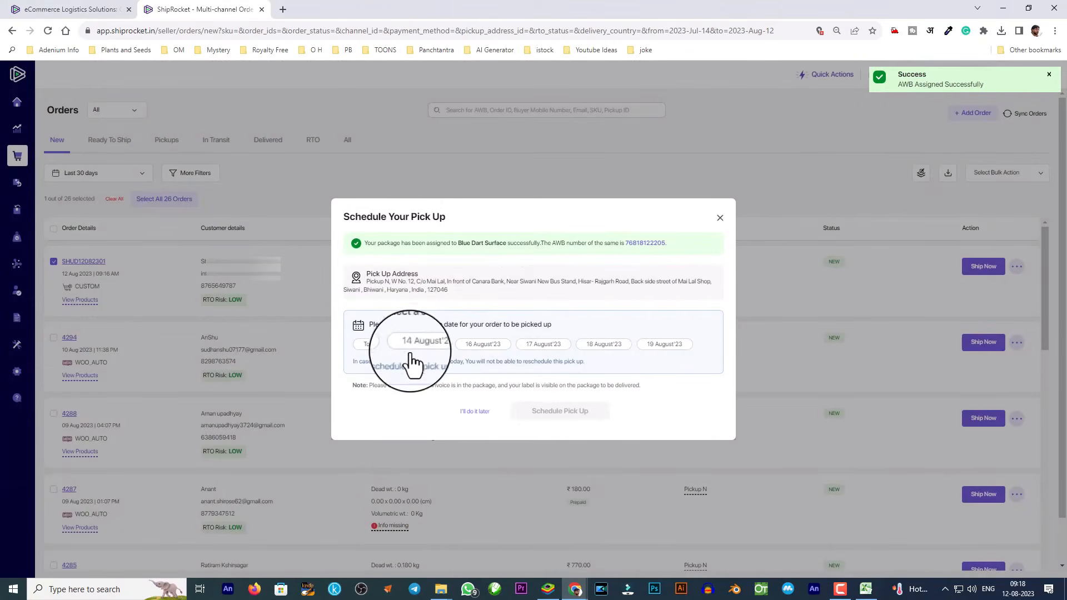
pyautogui.click(481, 346)
pyautogui.click(562, 413)
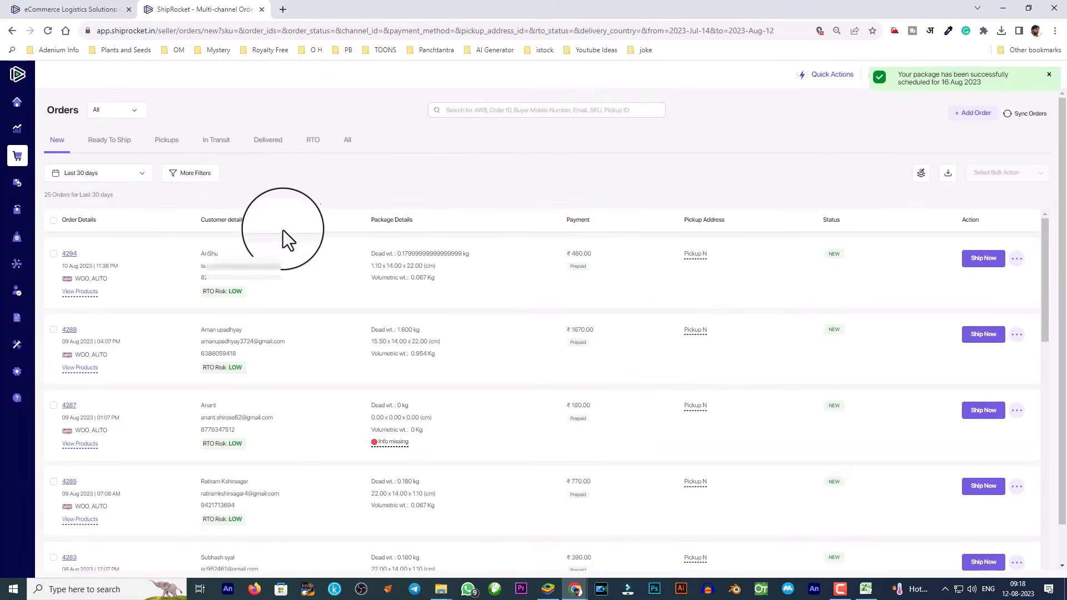
# In Ready To Ship, download the Blue Dart order's shipping label.
pyautogui.click(114, 142)
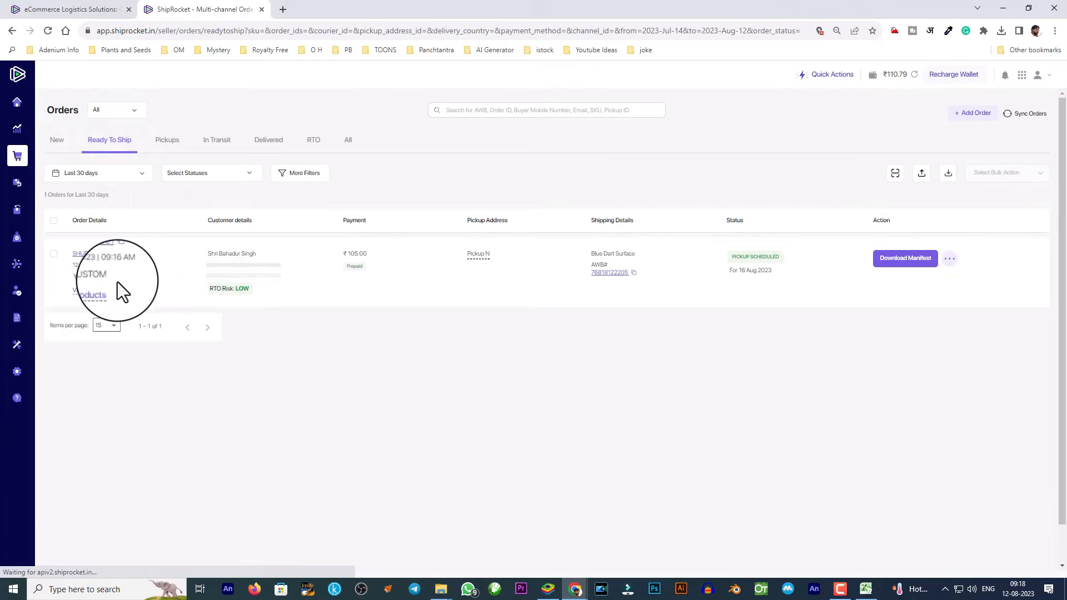
pyautogui.click(950, 259)
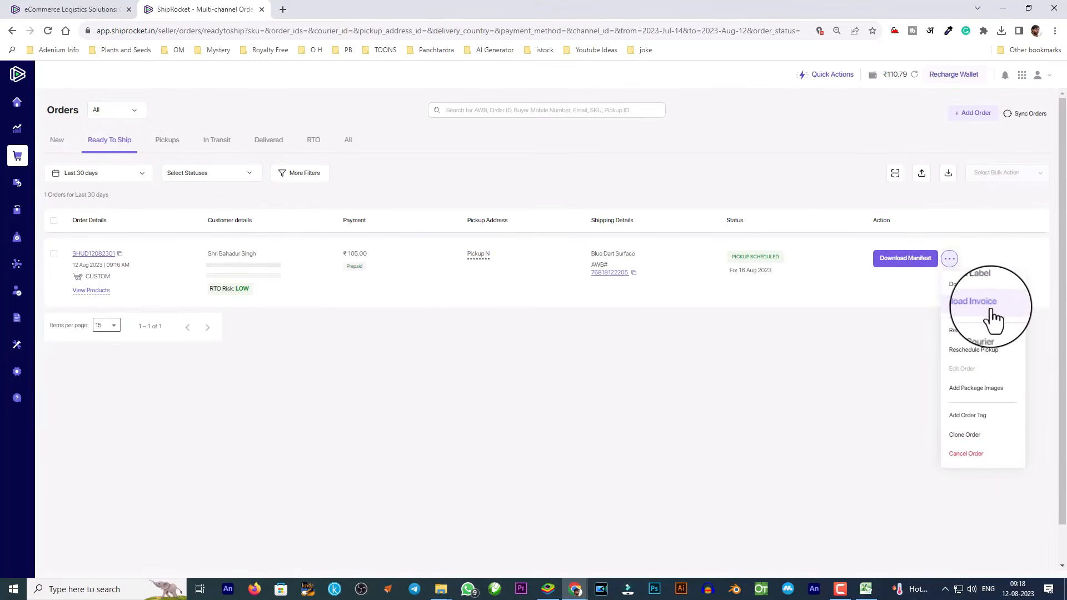
pyautogui.click(969, 284)
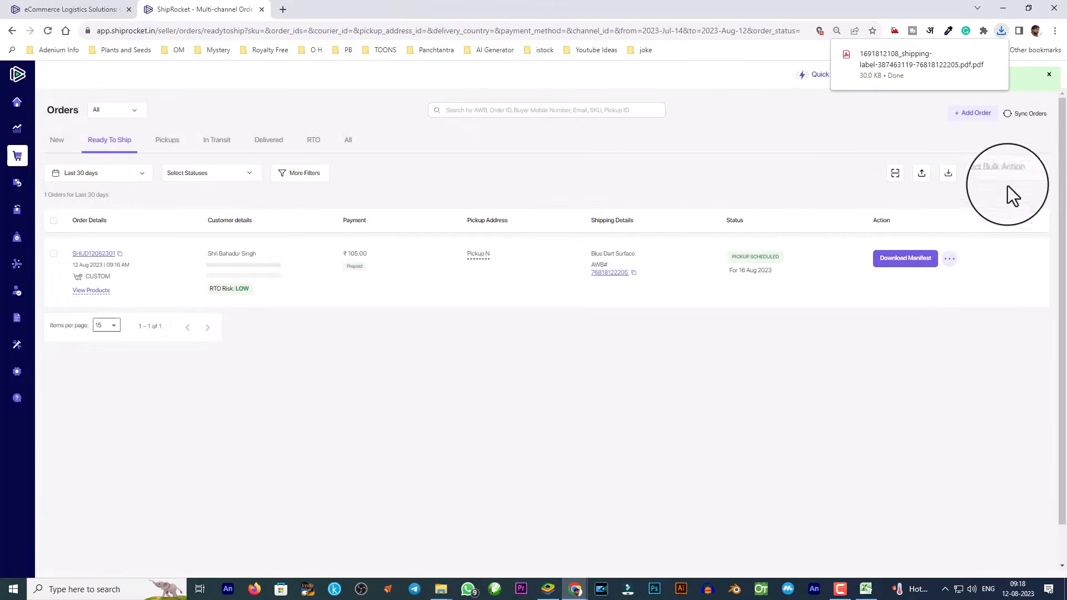
# Download the same order's invoice and tick its checkbox.
pyautogui.click(950, 259)
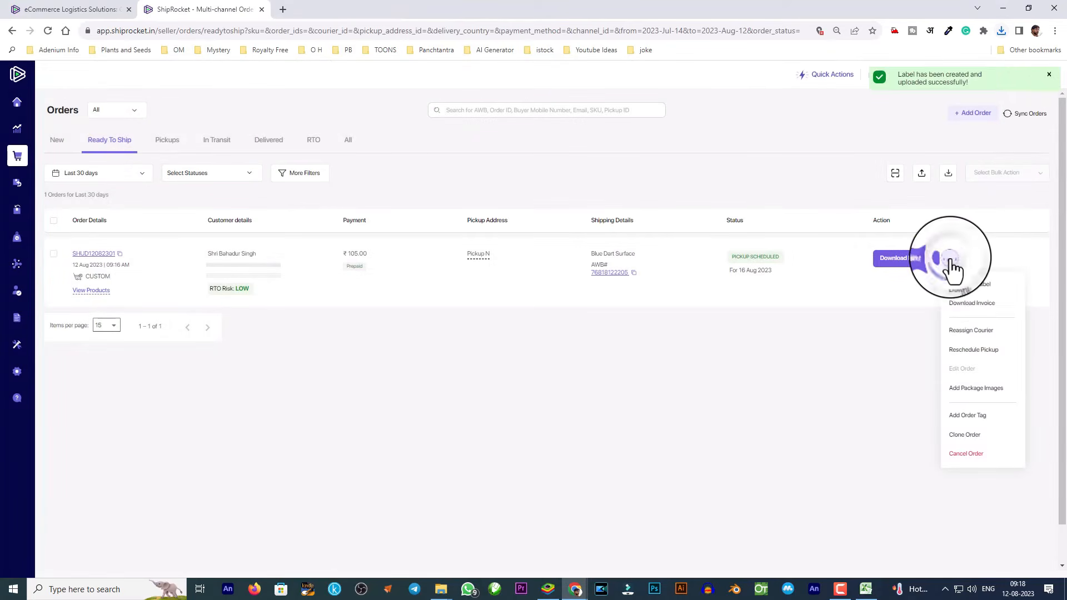
pyautogui.click(972, 312)
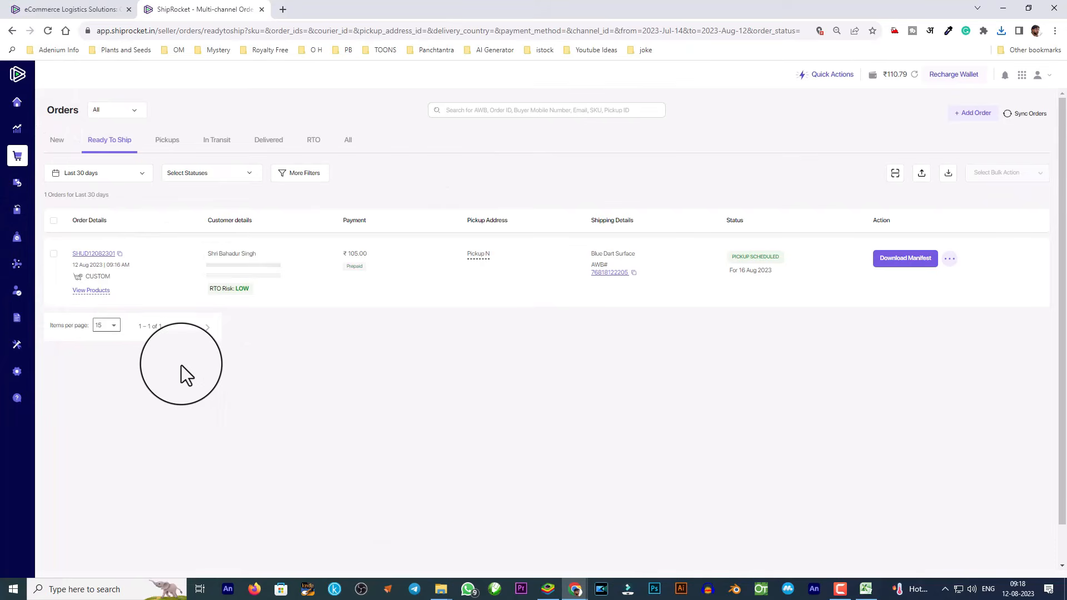
pyautogui.click(54, 255)
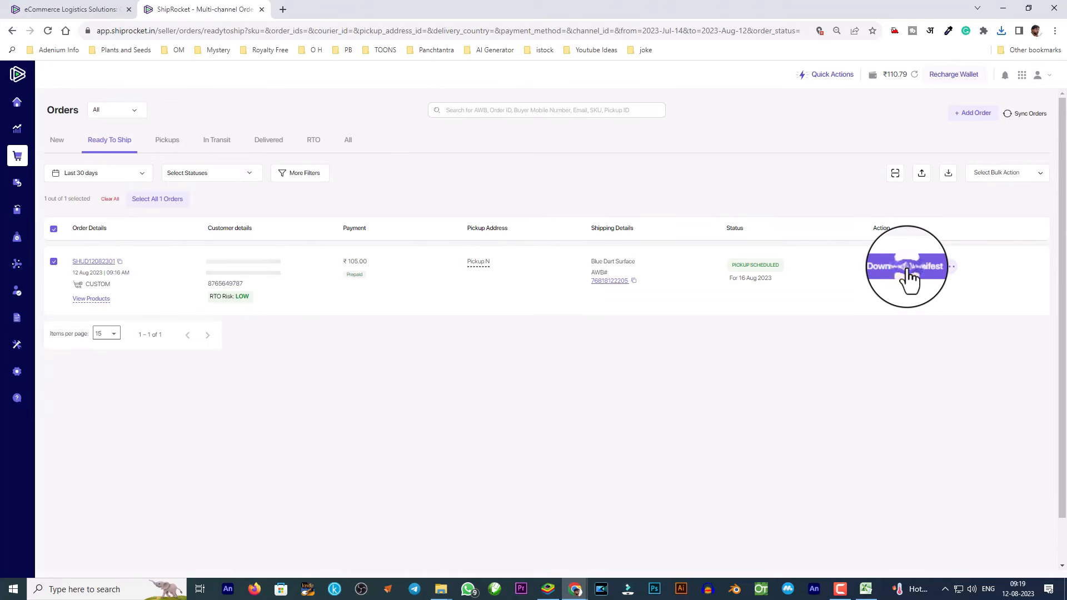
# Download the order's manifest, then browse the Pickups, In Transit and All order lists.
pyautogui.click(909, 277)
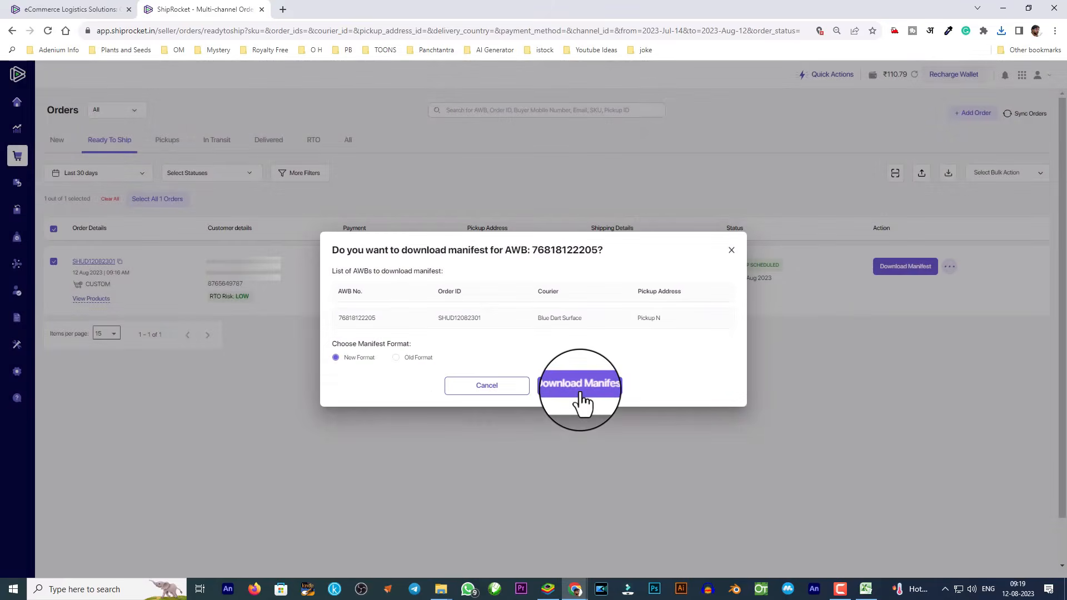
pyautogui.click(581, 389)
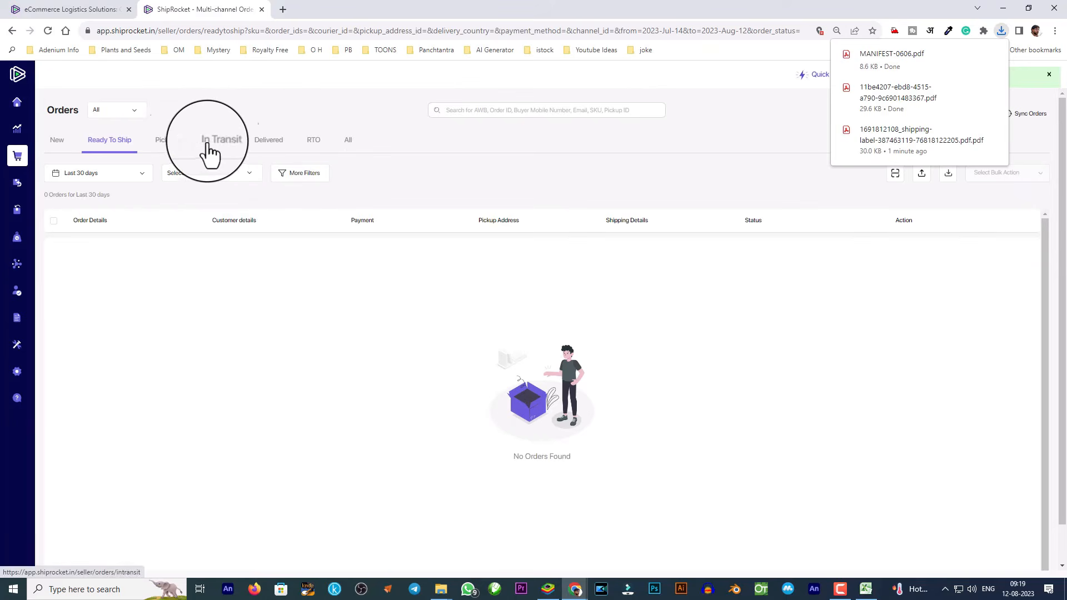
pyautogui.click(176, 140)
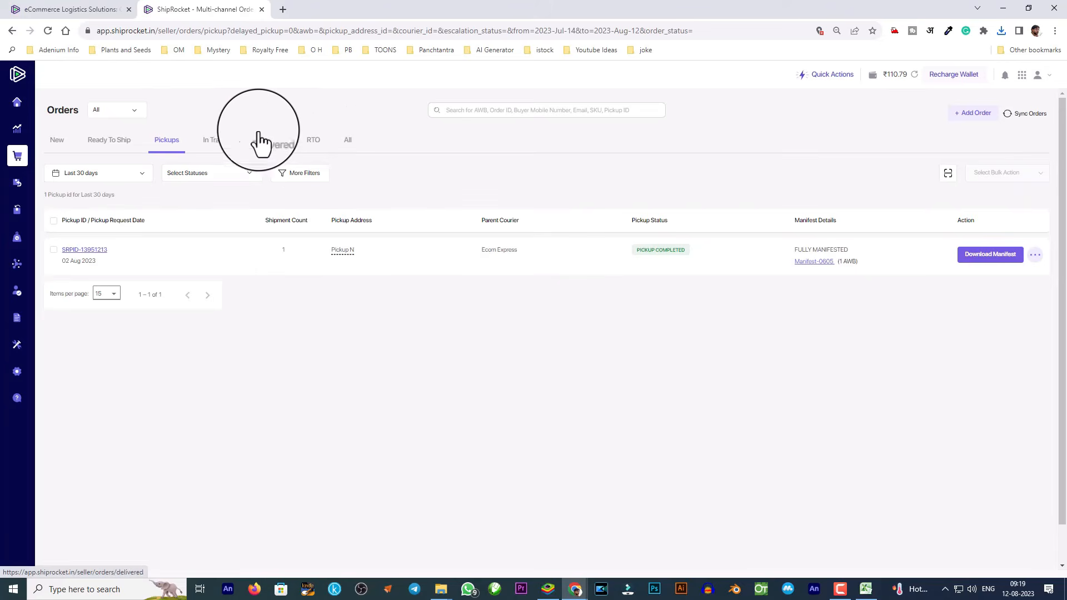
pyautogui.click(225, 146)
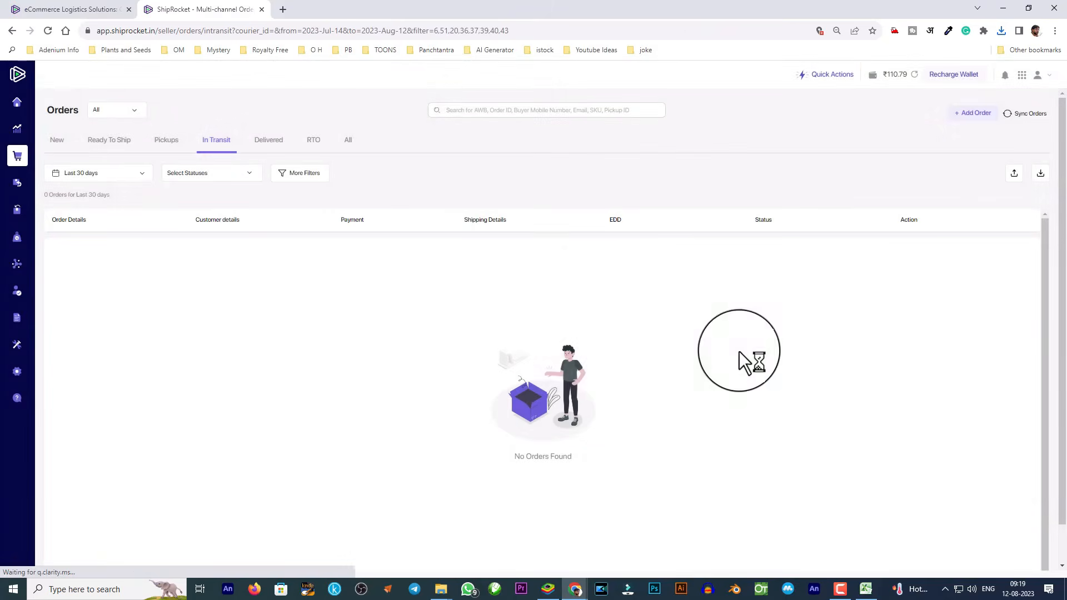
pyautogui.click(346, 145)
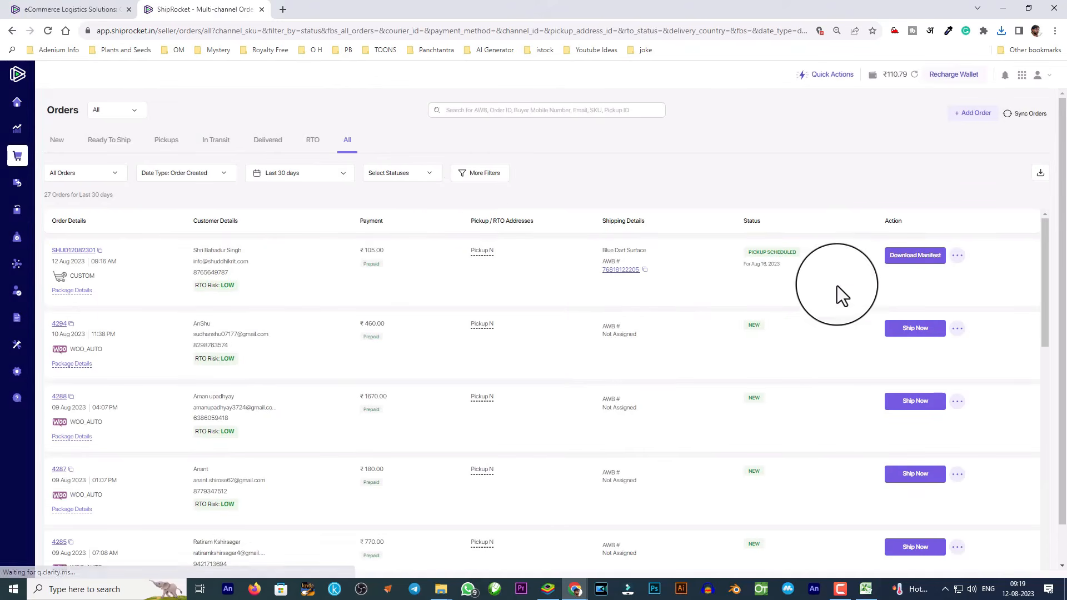
# View the order's AWB tracking page, close it, and launch File Explorer.
pyautogui.click(629, 277)
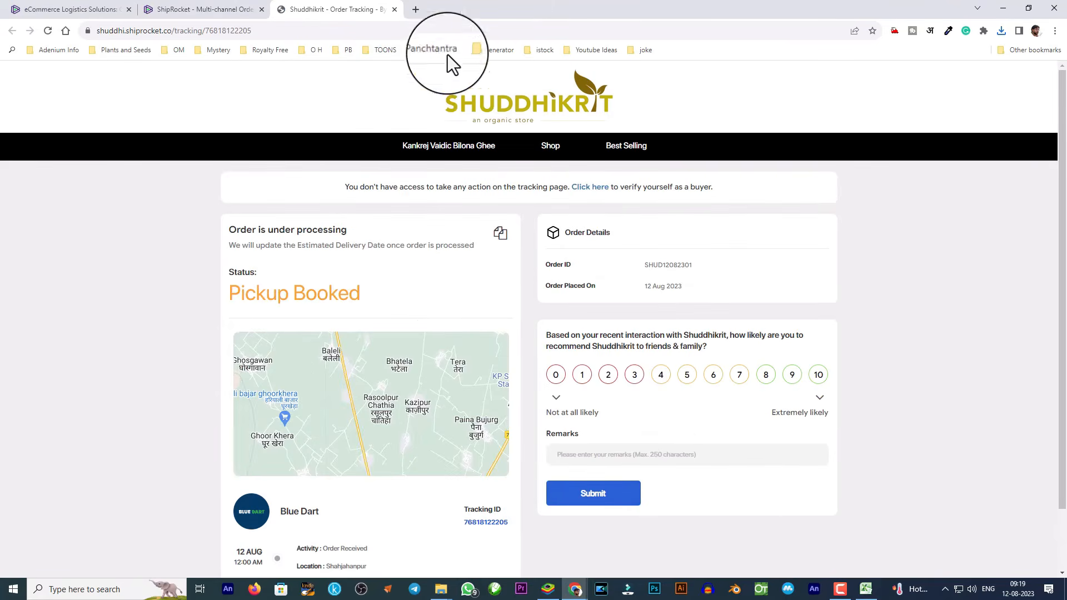
pyautogui.click(393, 10)
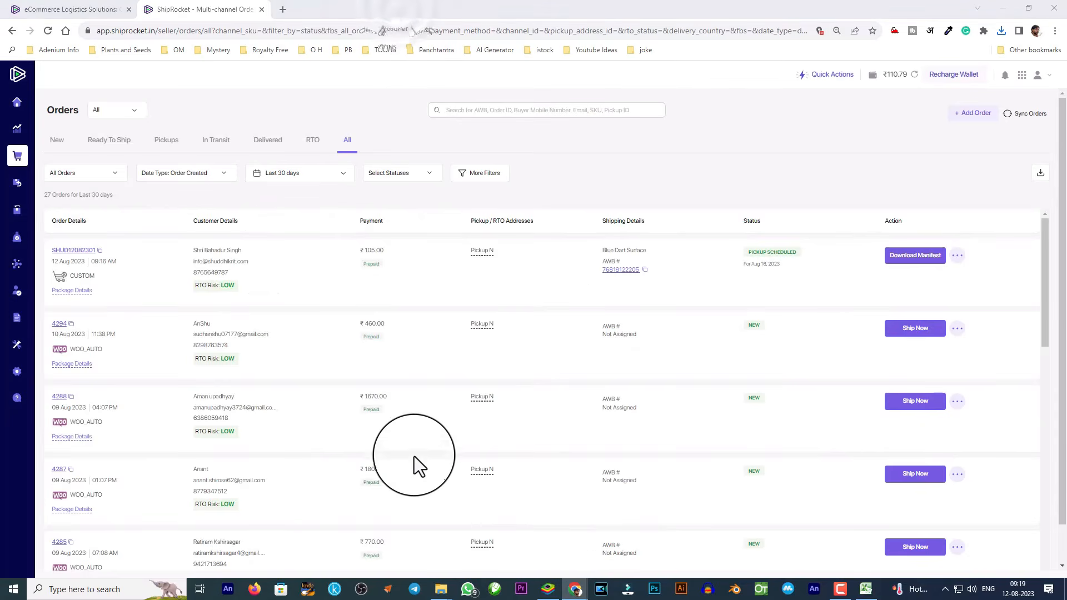
pyautogui.press('super')
pyautogui.click(512, 340)
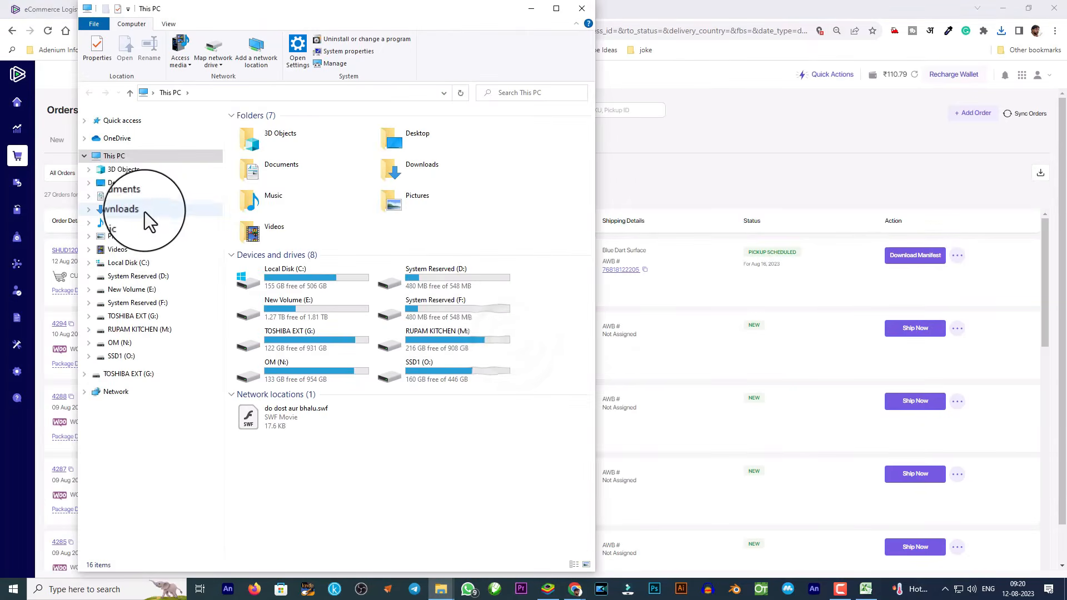
# From Downloads, open the shipping label, invoice and MANIFEST-0606.pdf in Acrobat, closing each after review.
pyautogui.click(162, 211)
pyautogui.doubleClick(272, 158)
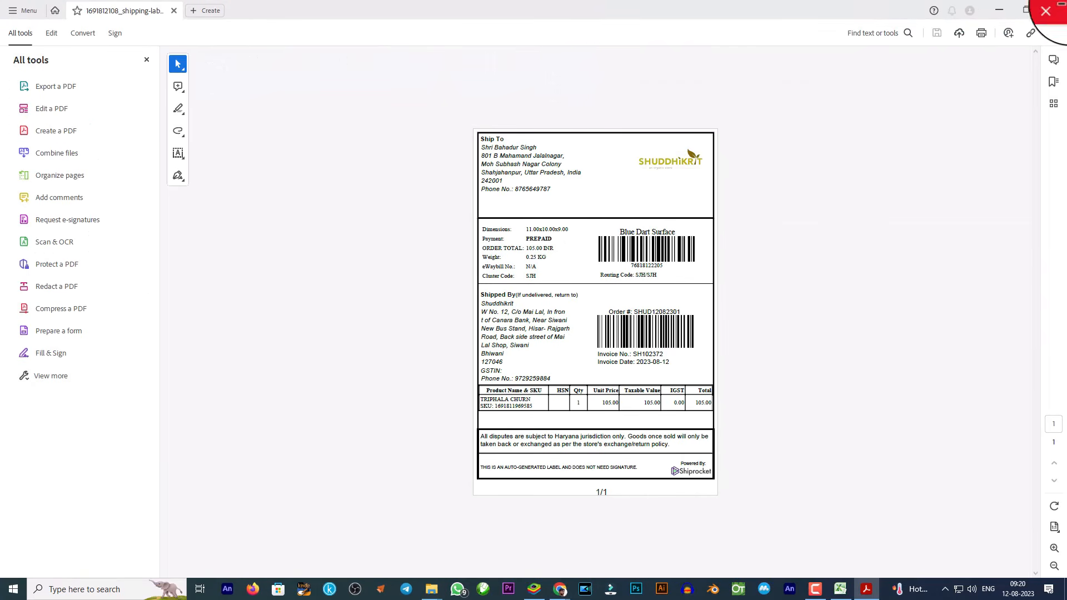
pyautogui.click(1053, 10)
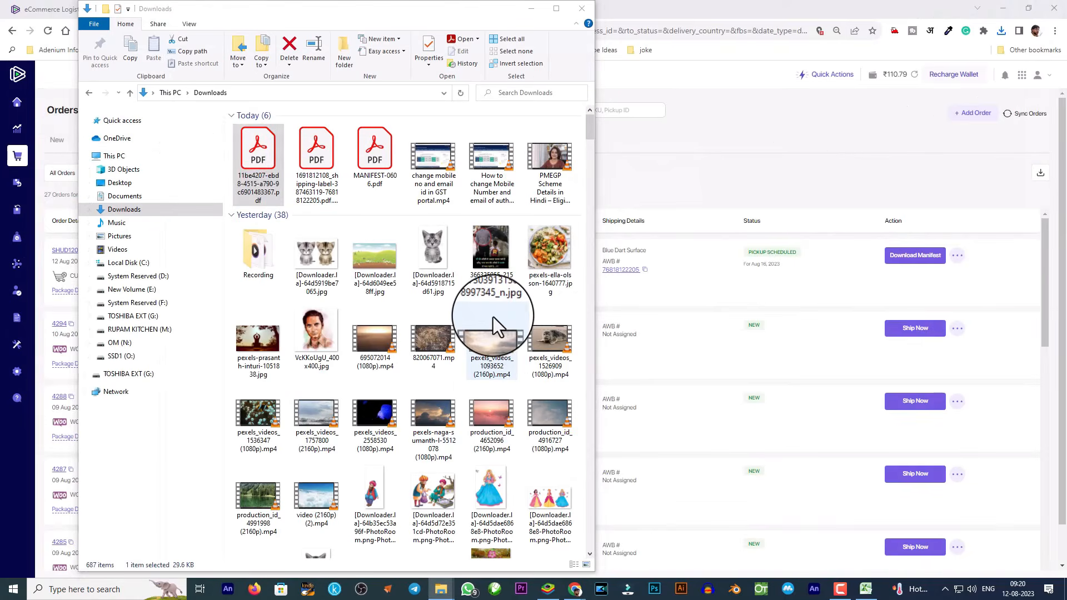
pyautogui.tripleClick(544, 161)
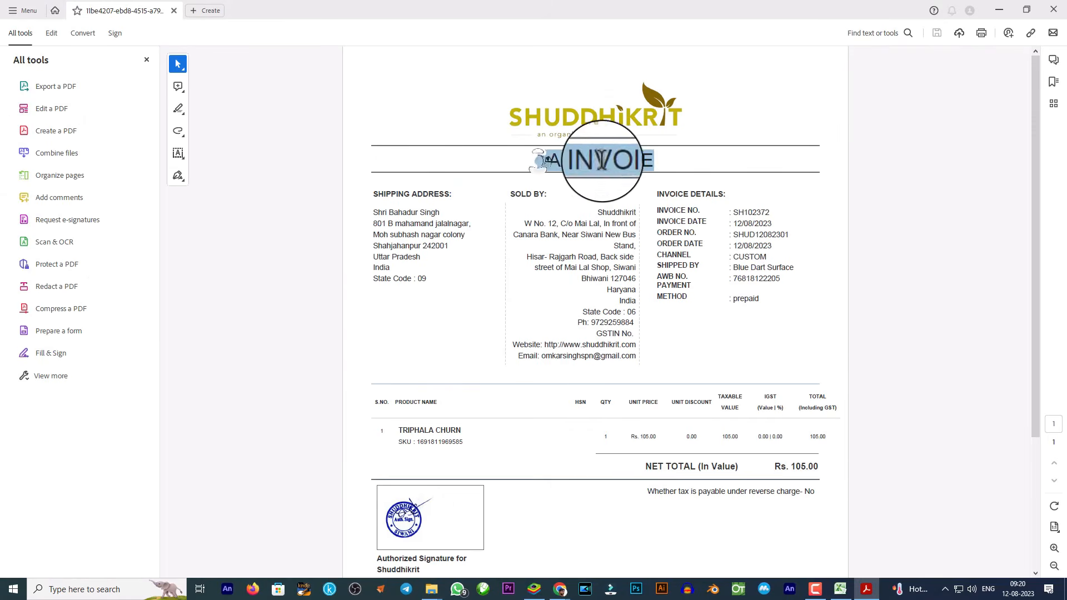
pyautogui.click(1055, 15)
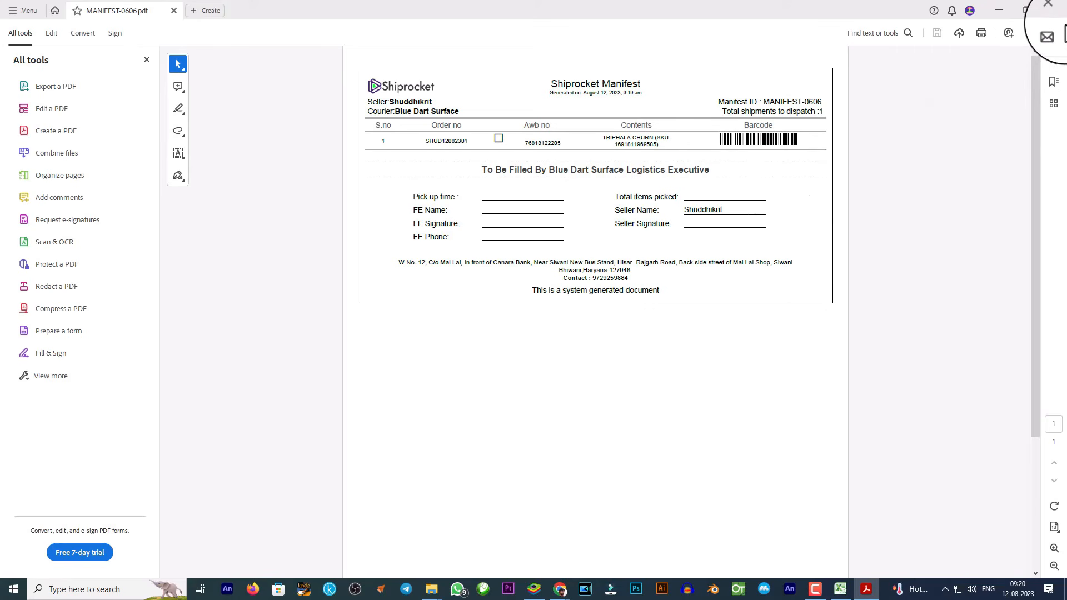
pyautogui.click(1053, 10)
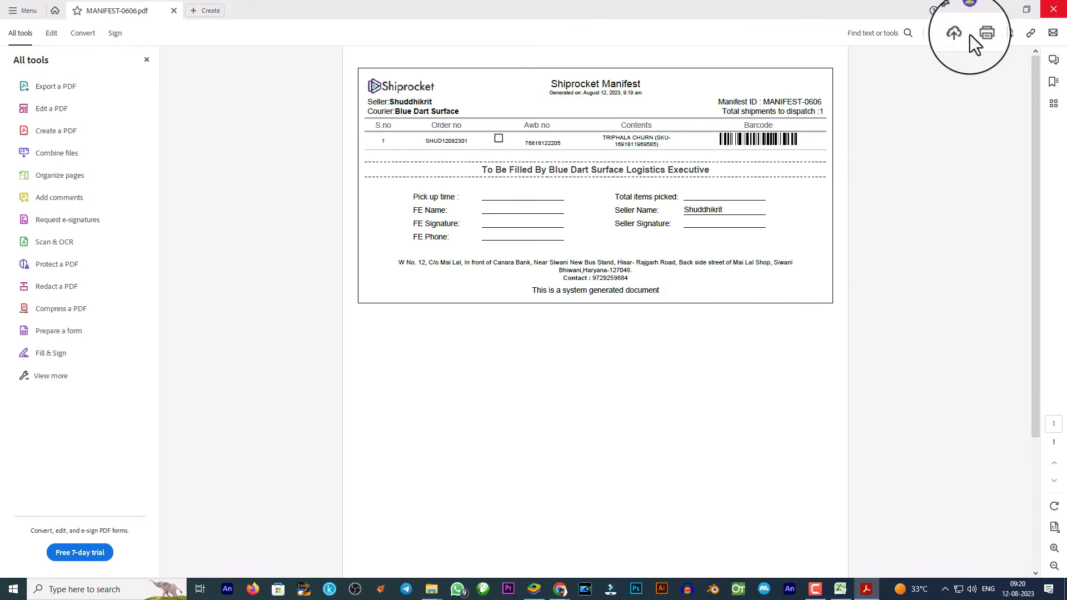